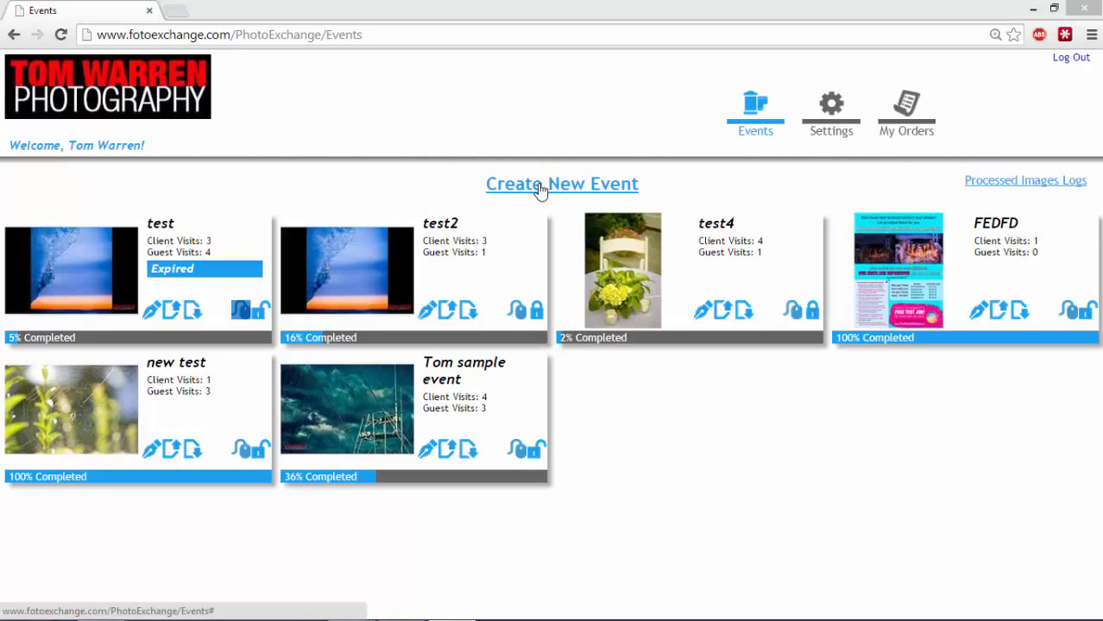
Create a new event named 'test wedding album', leaving the expiry date empty
{"action": "left_click", "coordinate": [538, 188]}
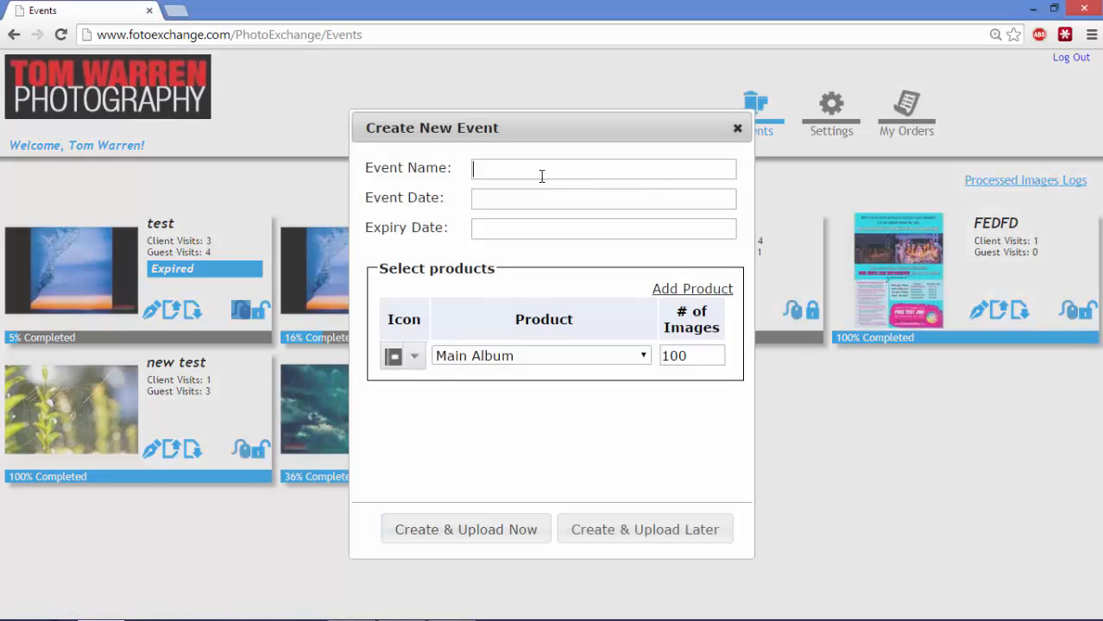
{"action": "left_click", "coordinate": [544, 169]}
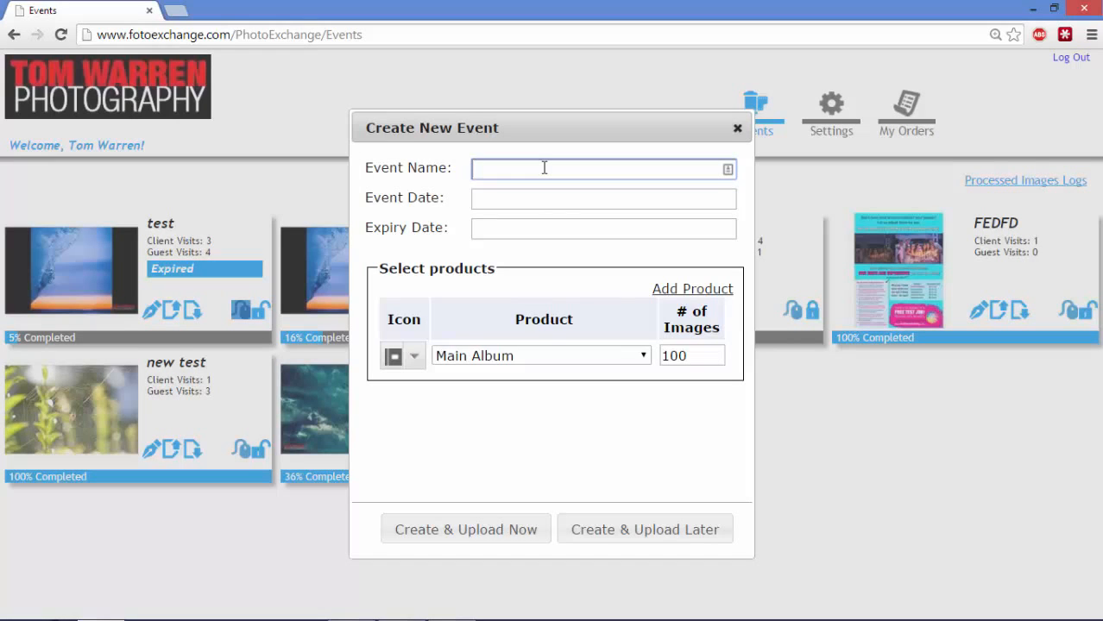
{"action": "type", "text": "test wedding album"}
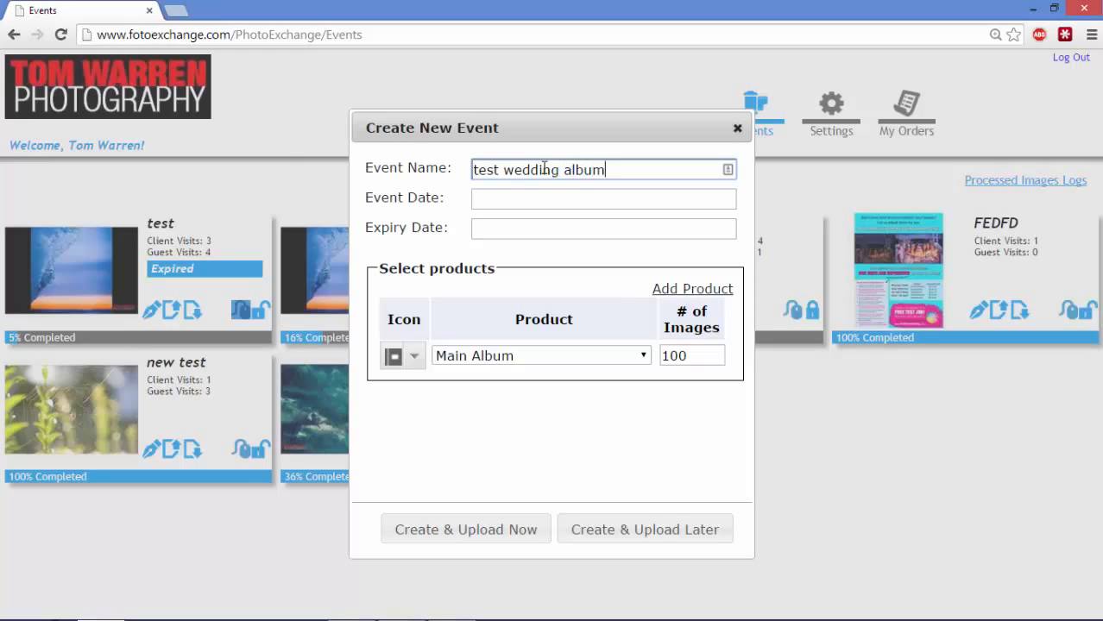
{"action": "left_click", "coordinate": [542, 227]}
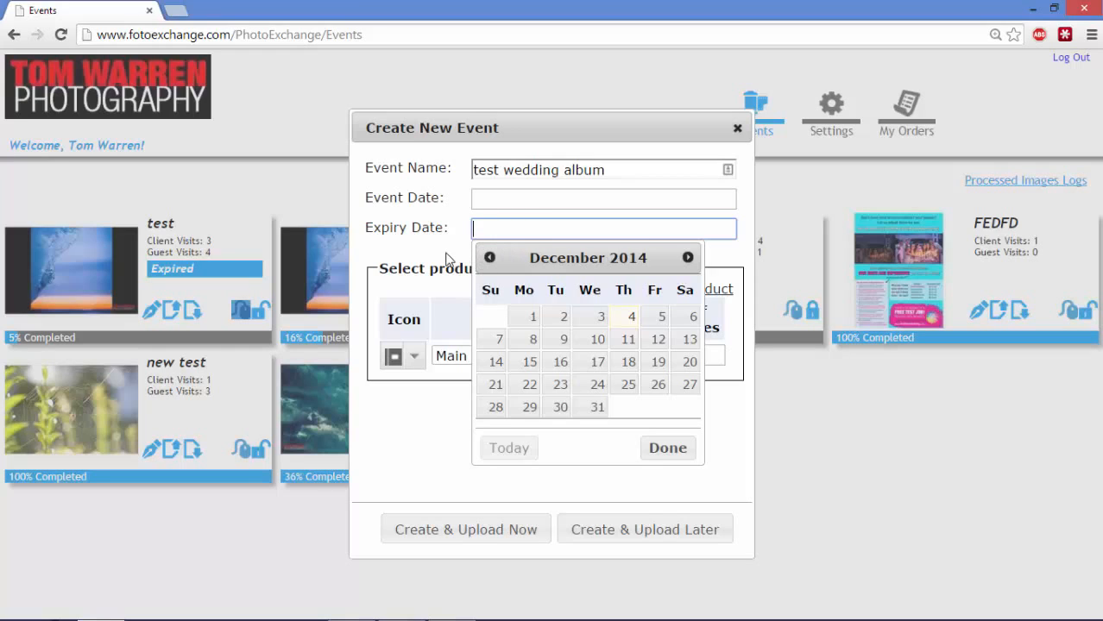
{"action": "left_click", "coordinate": [442, 262]}
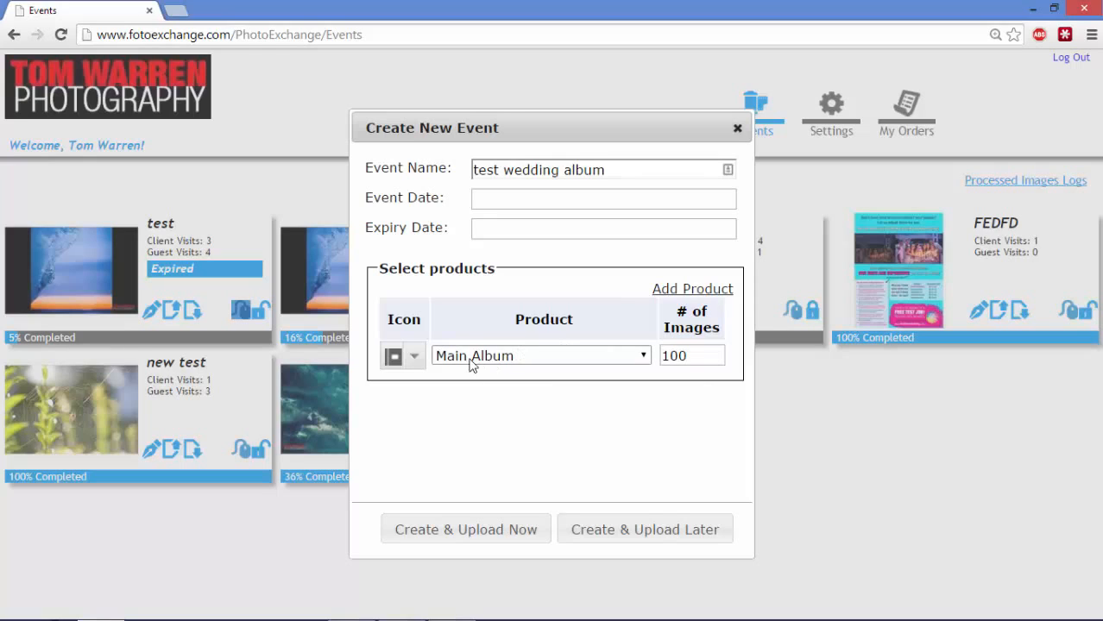
Change the Main Album image count from 100 to 80
{"action": "left_click", "coordinate": [413, 357]}
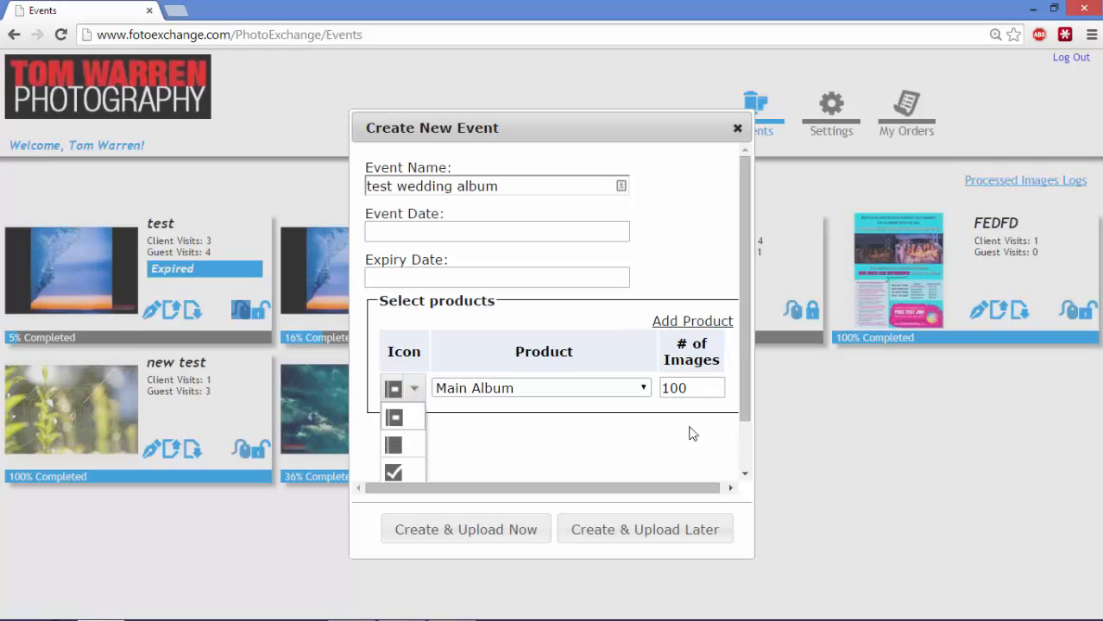
{"action": "left_click_drag", "start_coordinate": [742, 391], "coordinate": [735, 457]}
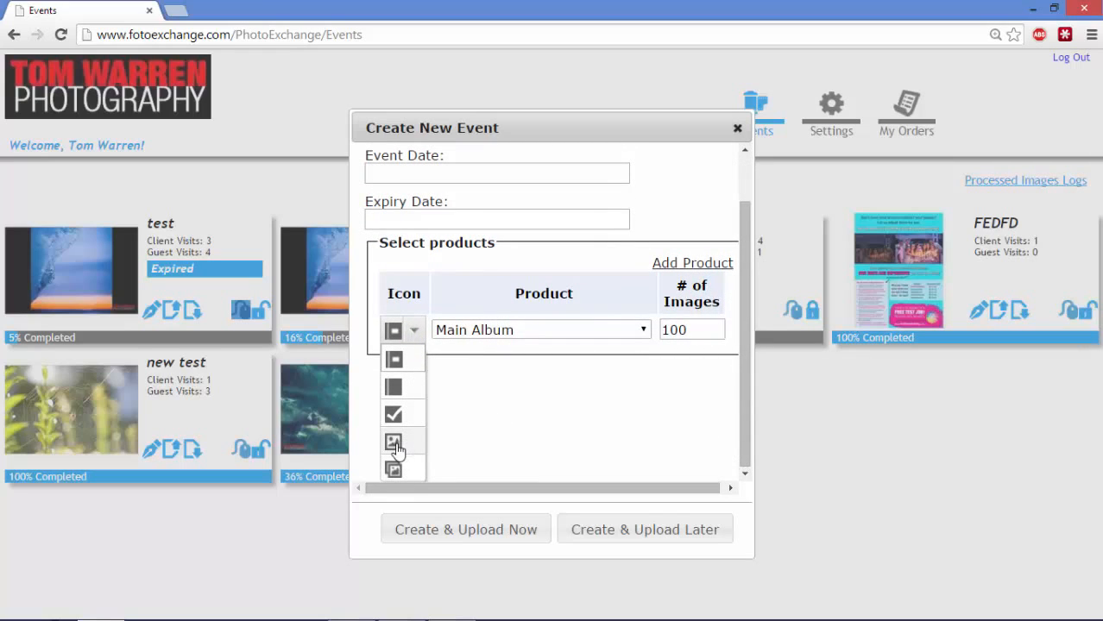
{"action": "left_click", "coordinate": [574, 414]}
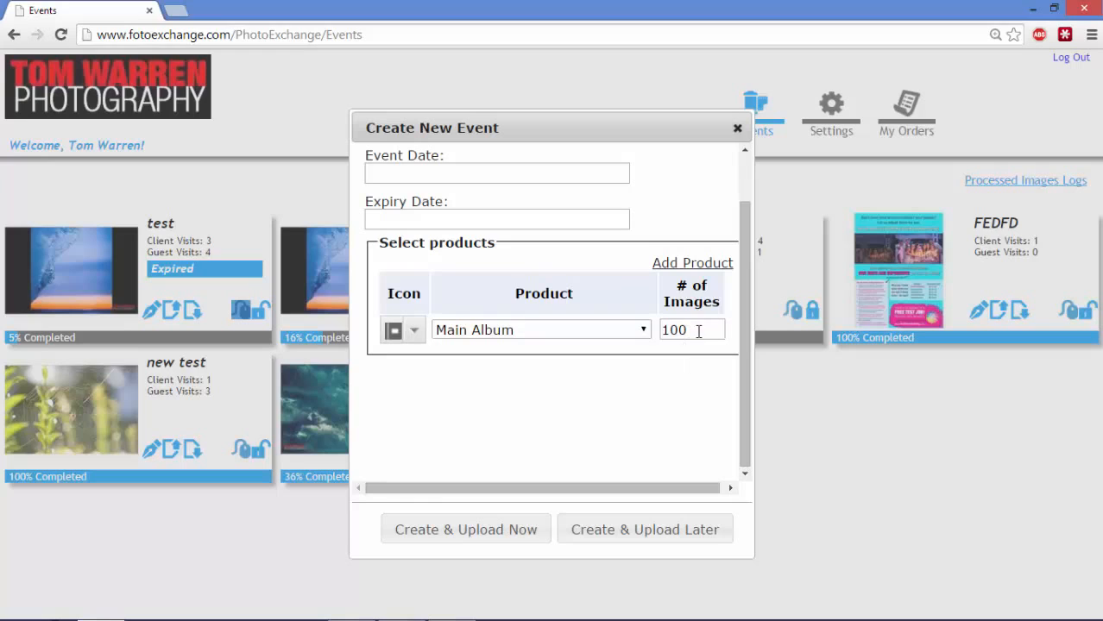
{"action": "left_click_drag", "start_coordinate": [702, 334], "coordinate": [655, 330]}
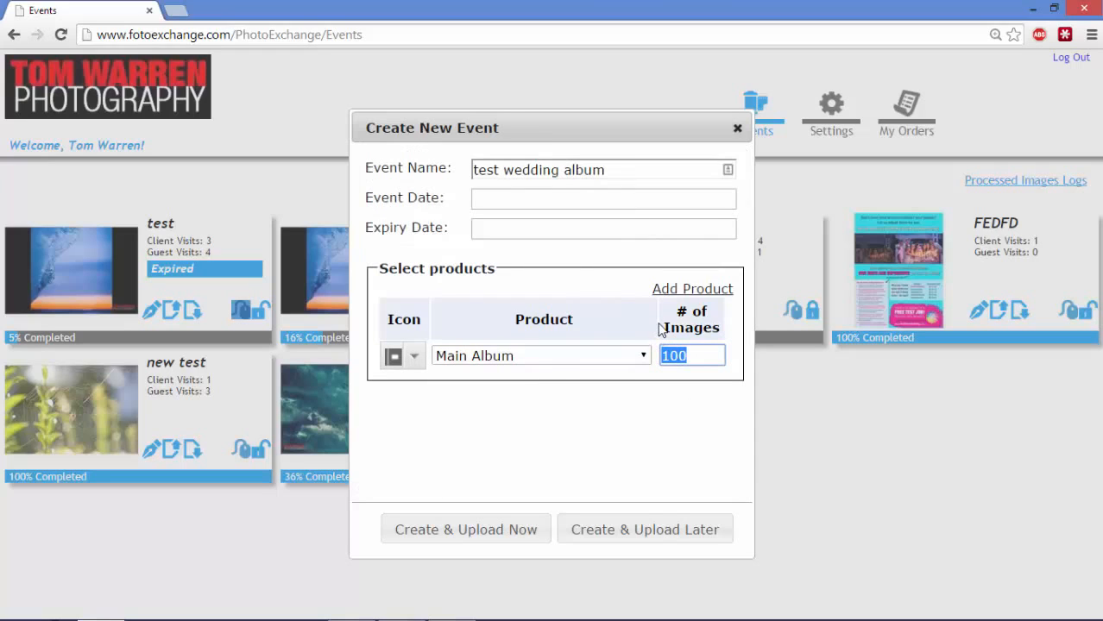
{"action": "type", "text": "80"}
Add a Photo 8 x 10 product with the image icon and 2 images, then create the event
{"action": "left_click", "coordinate": [689, 292]}
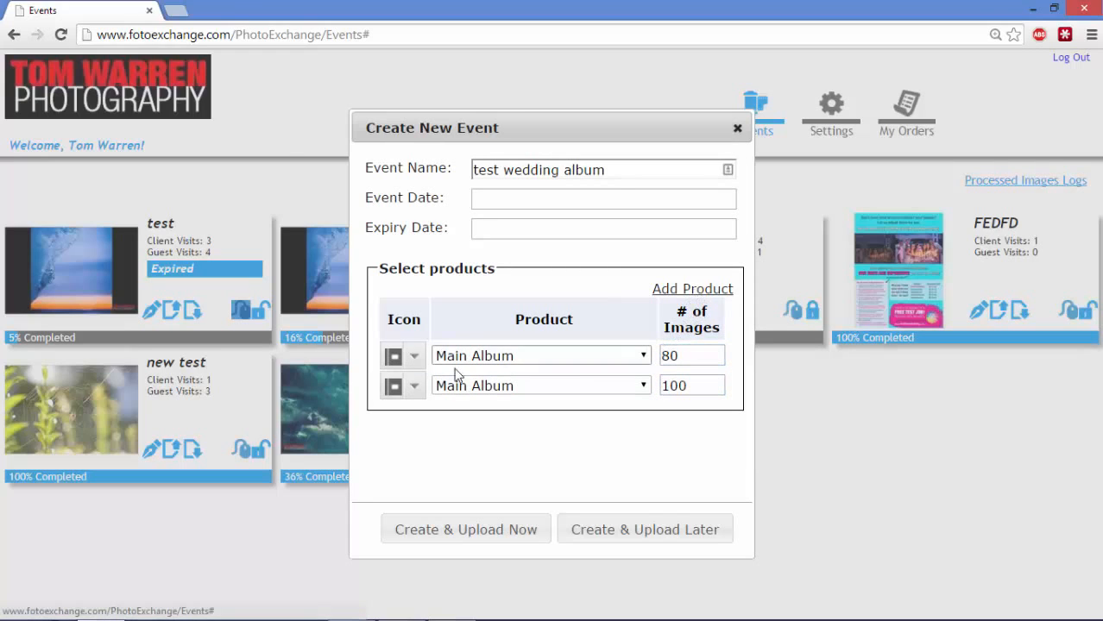
{"action": "left_click", "coordinate": [416, 387]}
{"action": "scroll", "coordinate": [413, 452], "scroll_direction": "down", "scroll_amount": 1}
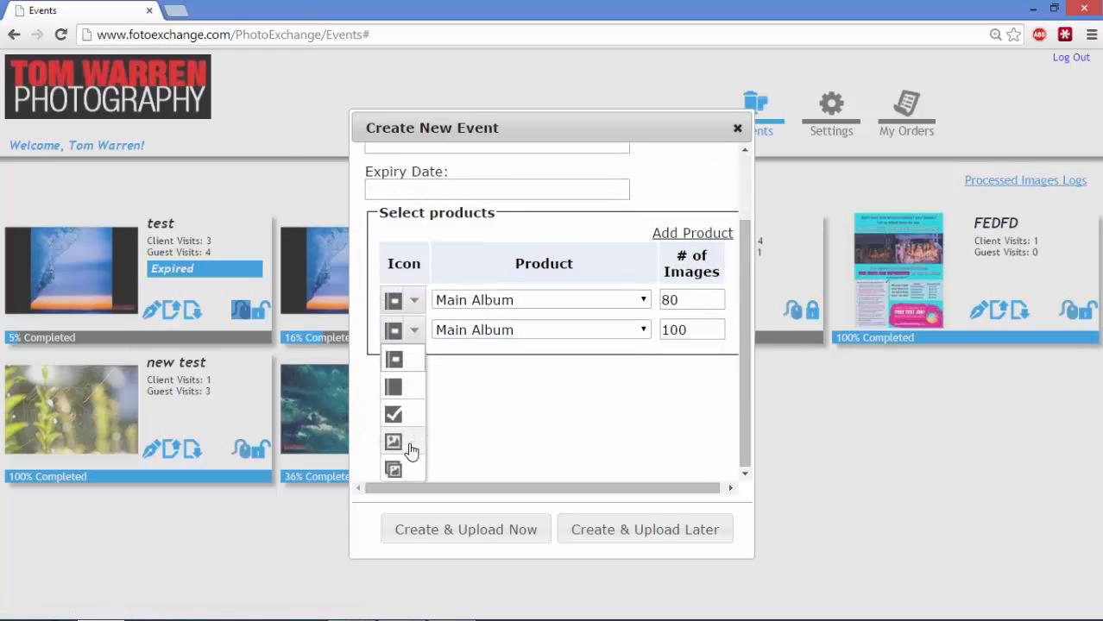
{"action": "left_click", "coordinate": [410, 446]}
{"action": "left_click", "coordinate": [540, 335]}
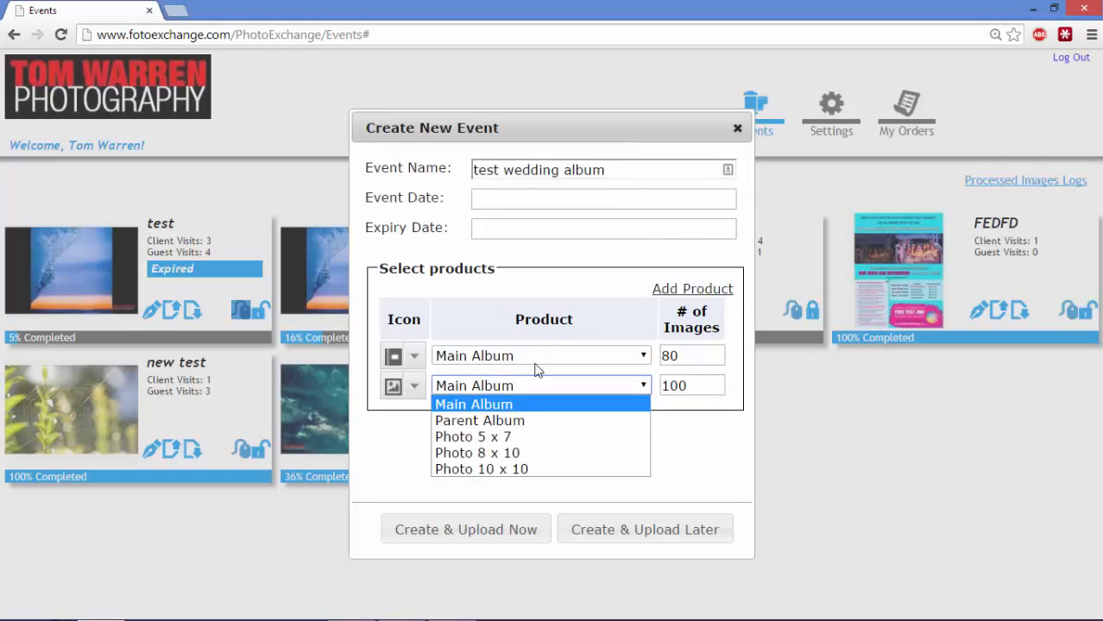
{"action": "left_click", "coordinate": [516, 453]}
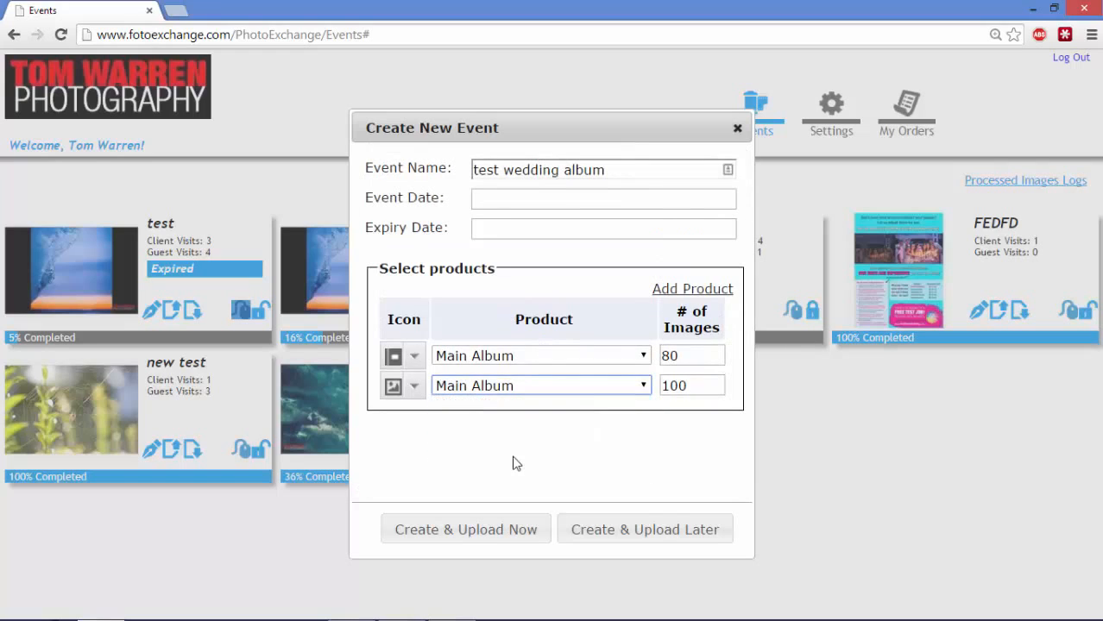
{"action": "double_click", "coordinate": [693, 386]}
{"action": "type", "text": "2"}
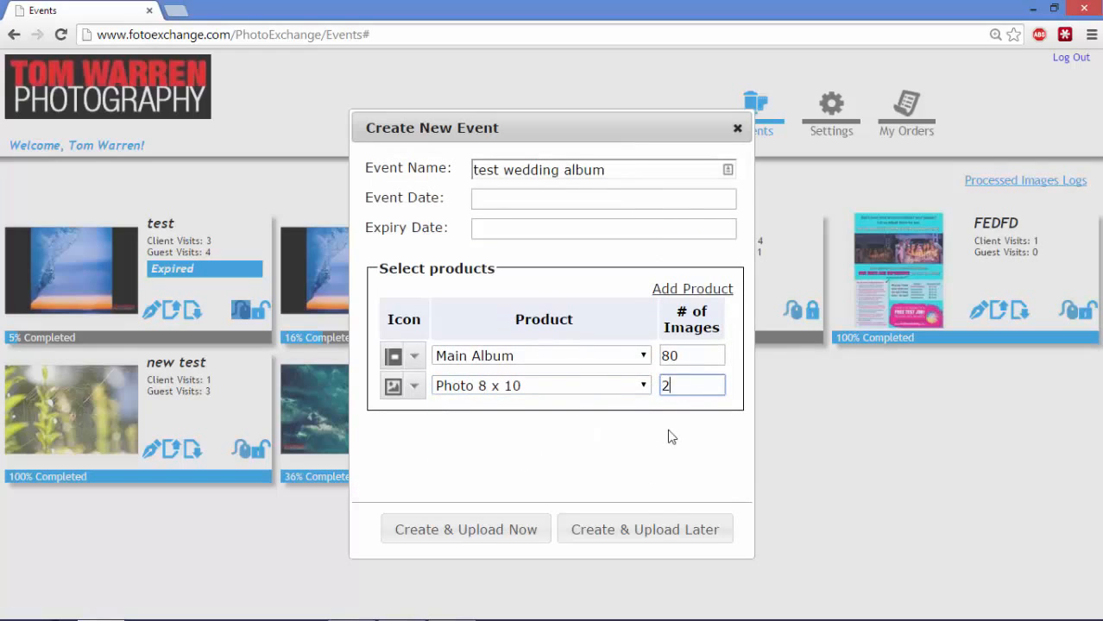
{"action": "left_click", "coordinate": [671, 438]}
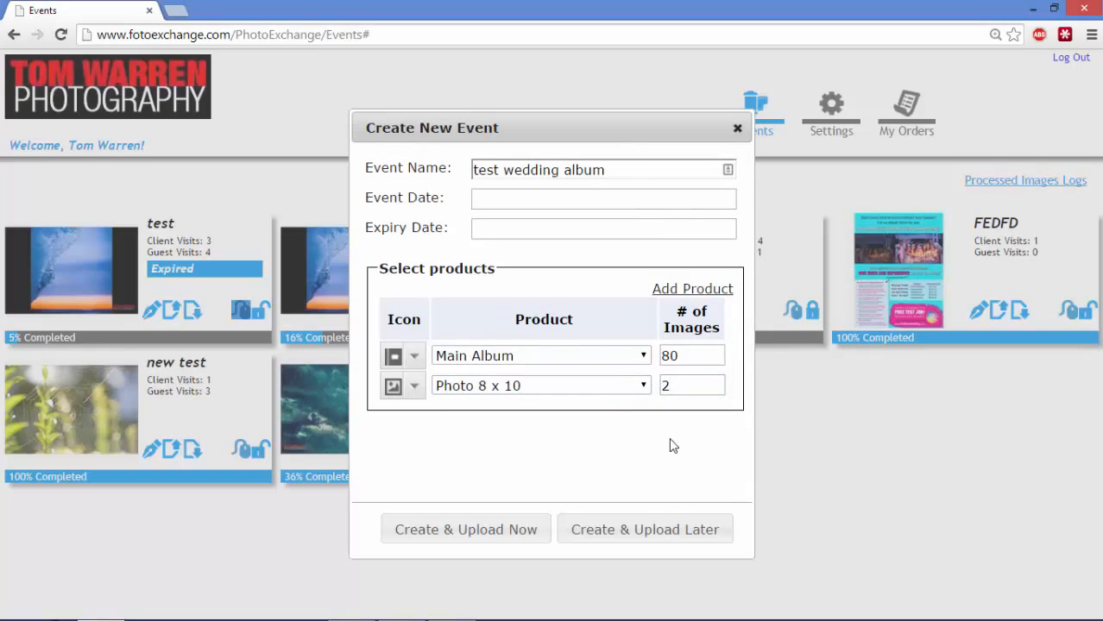
{"action": "left_click", "coordinate": [487, 530]}
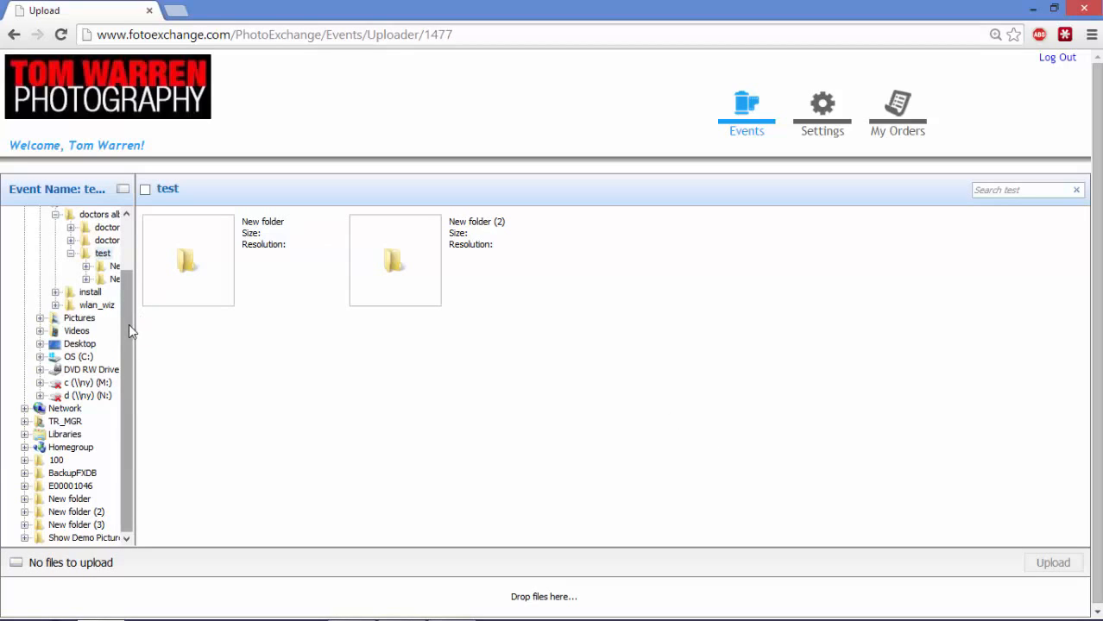
Show the local Pictures folder in the uploader
{"action": "left_click", "coordinate": [82, 319]}
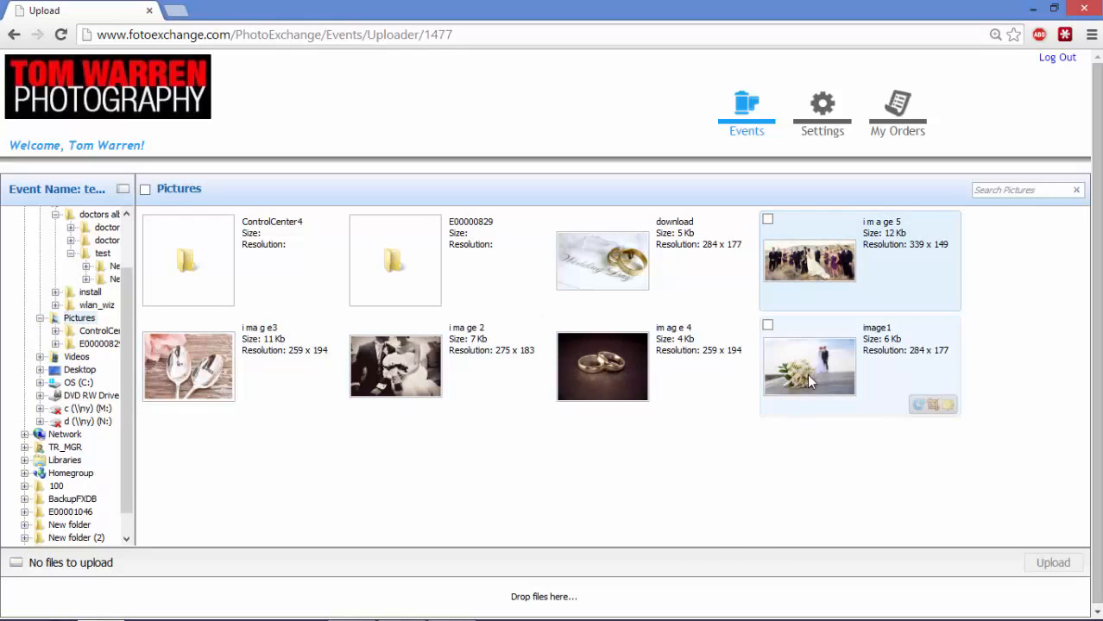
Queue the six wedding images and the download image for upload, then return to the events list
{"action": "left_click", "coordinate": [806, 377], "text": "shift"}
{"action": "key", "text": "space"}
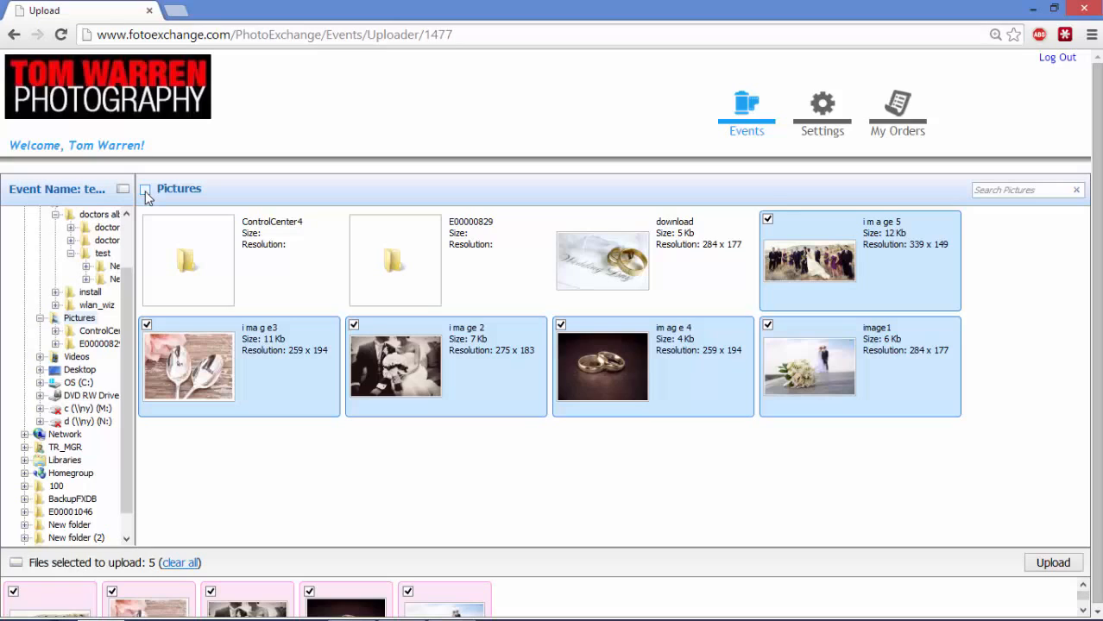
{"action": "left_click", "coordinate": [146, 191]}
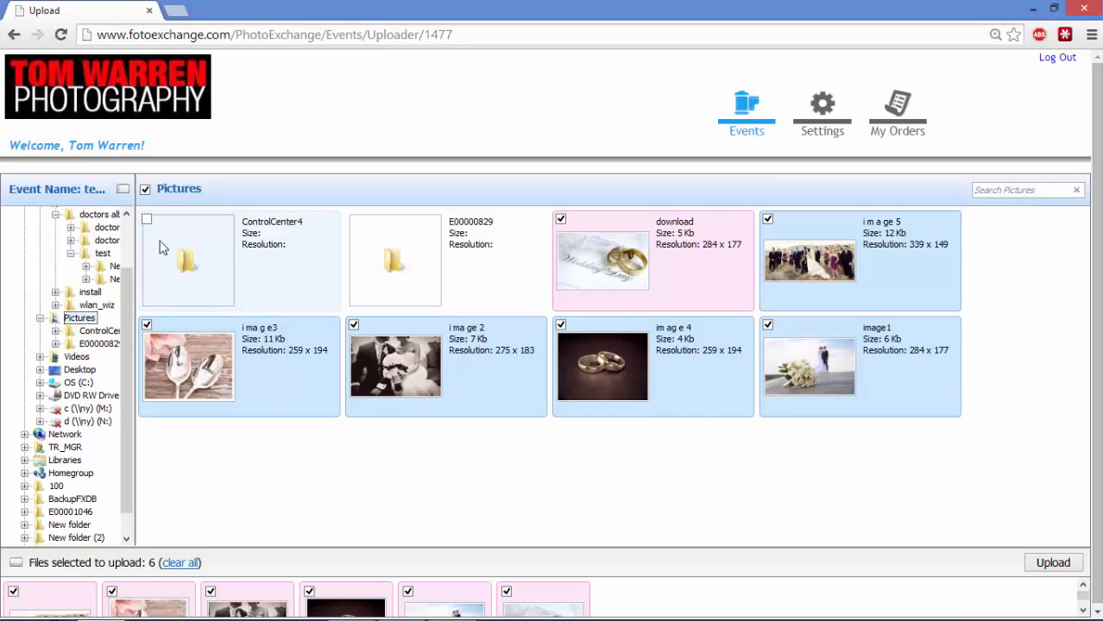
{"action": "left_click", "coordinate": [147, 222]}
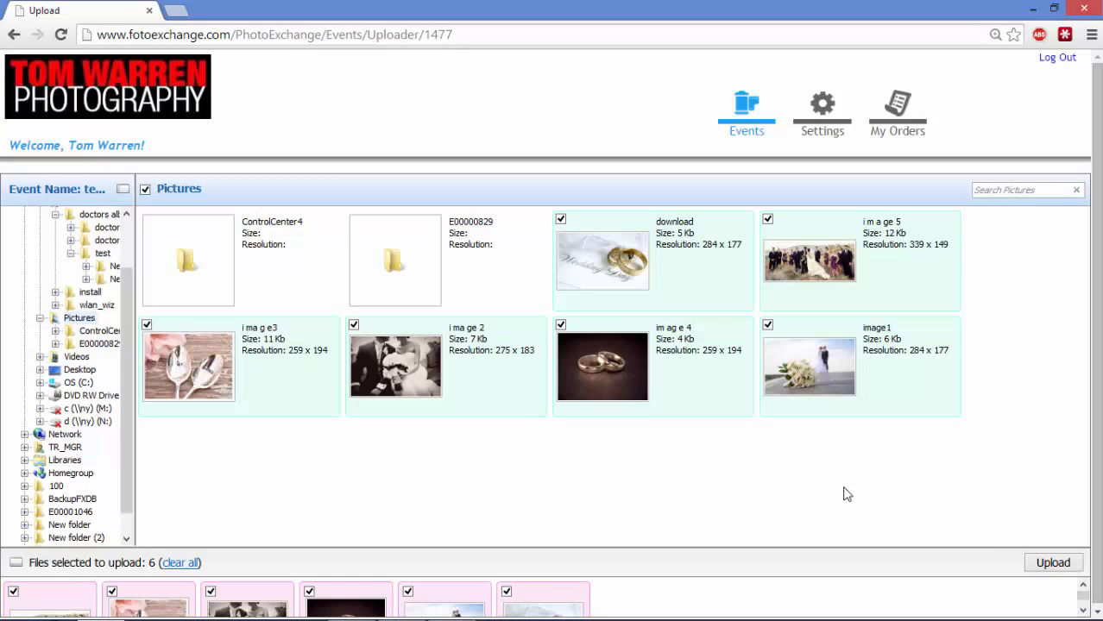
{"action": "left_click", "coordinate": [14, 36]}
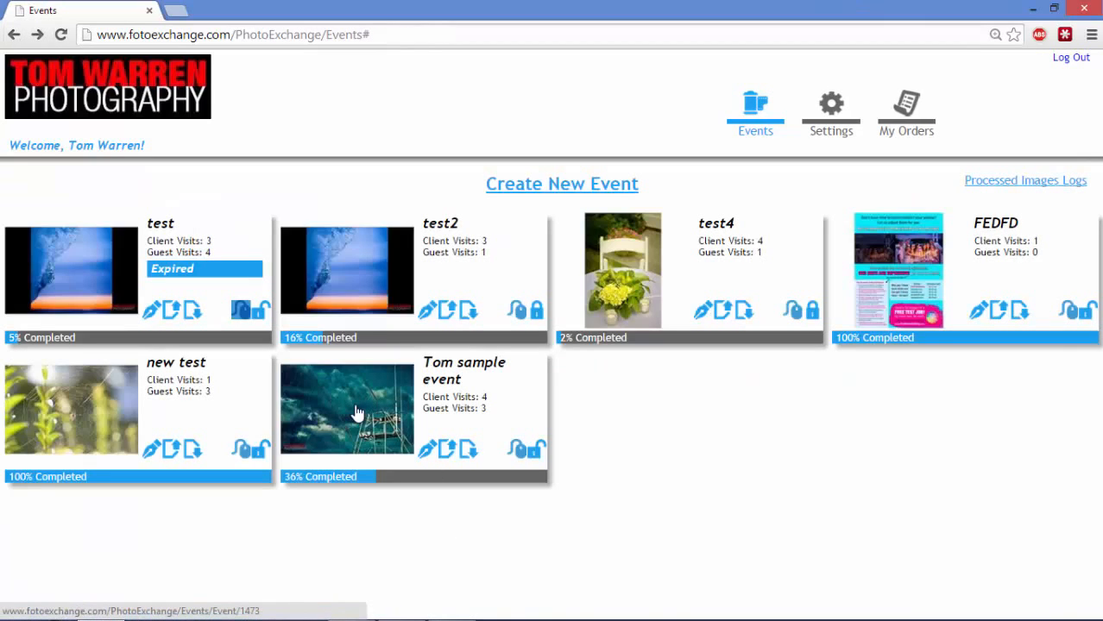
Edit the Tom sample event and choose parties-16 as its display image
{"action": "left_click", "coordinate": [427, 453]}
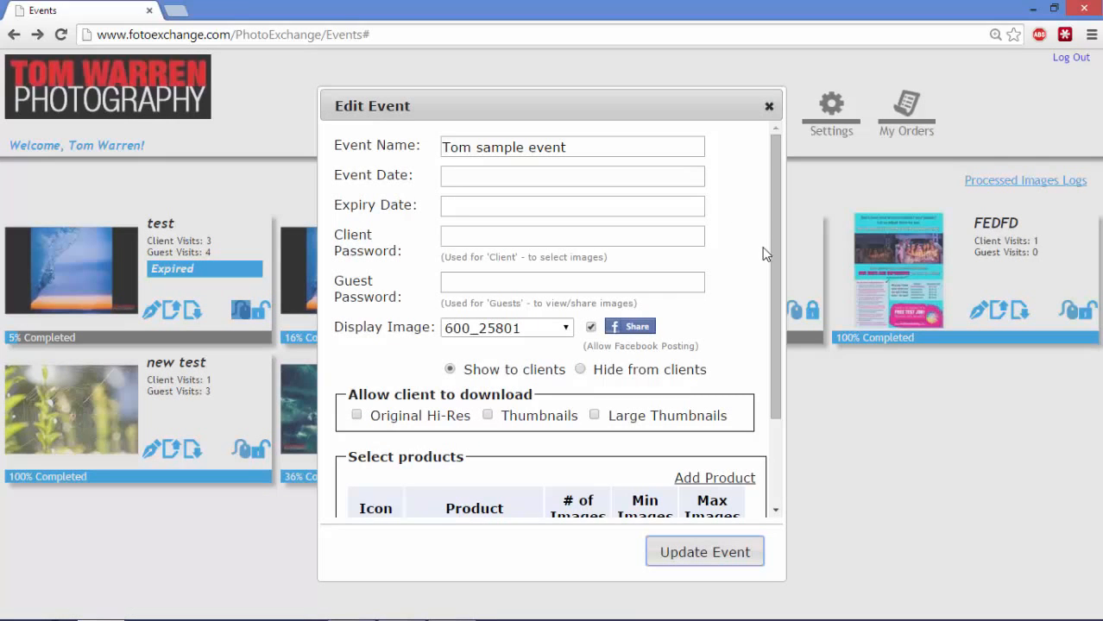
{"action": "left_click_drag", "start_coordinate": [771, 213], "coordinate": [767, 248]}
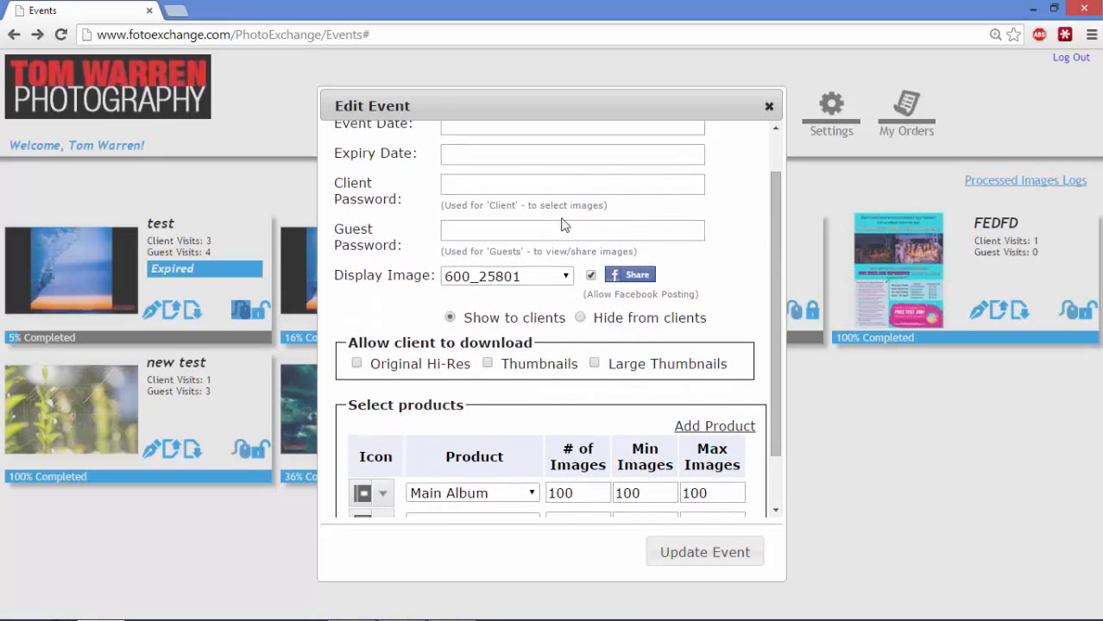
{"action": "left_click", "coordinate": [520, 193]}
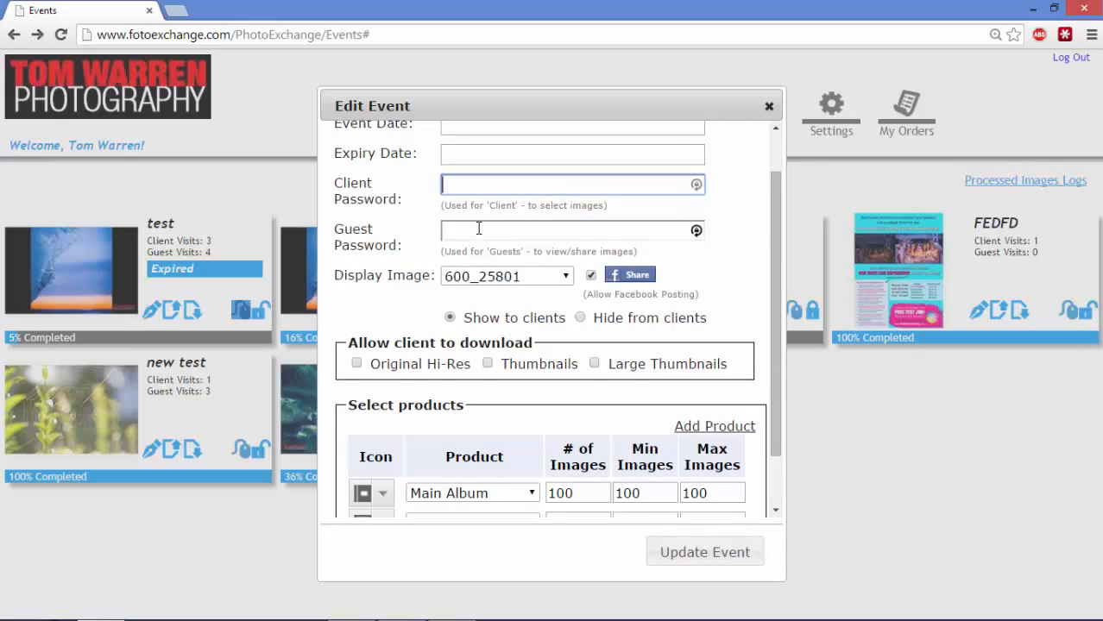
{"action": "left_click", "coordinate": [557, 276]}
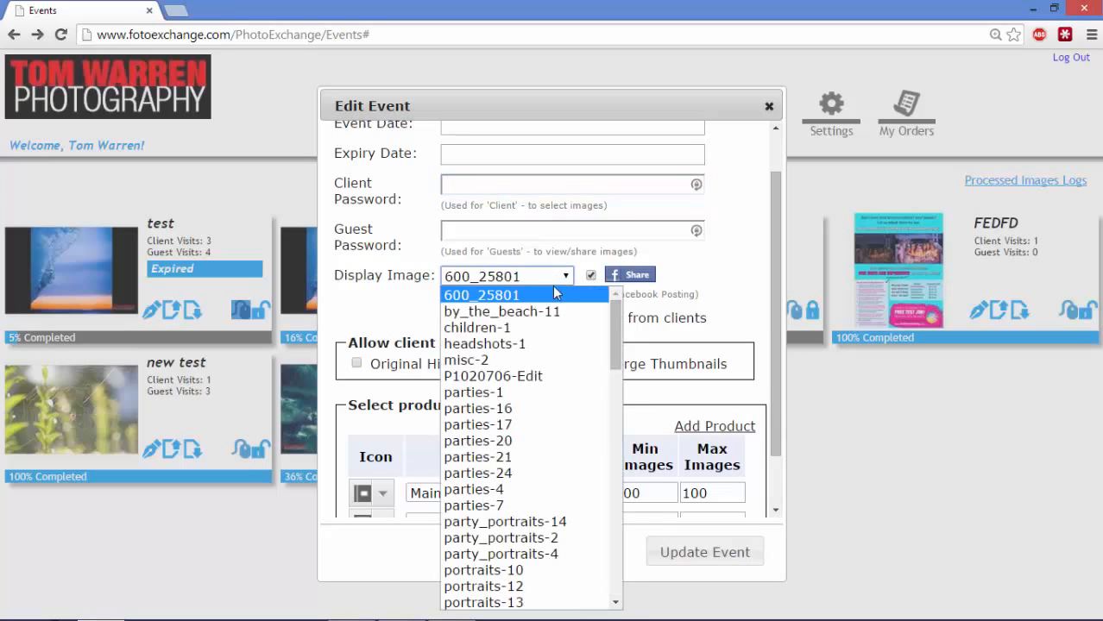
{"action": "left_click", "coordinate": [537, 408]}
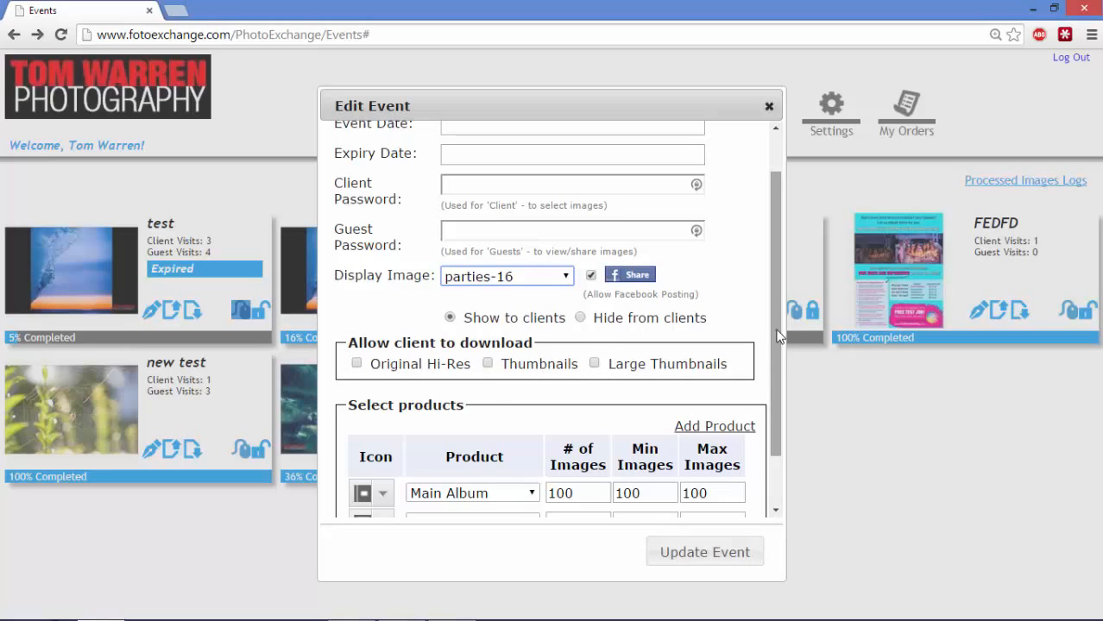
Set Photo 5 x 7 and 8 x 10 minimums to 1, Main Album to minimum 70 and 85 images, then update the event
{"action": "left_click_drag", "start_coordinate": [770, 350], "coordinate": [769, 390]}
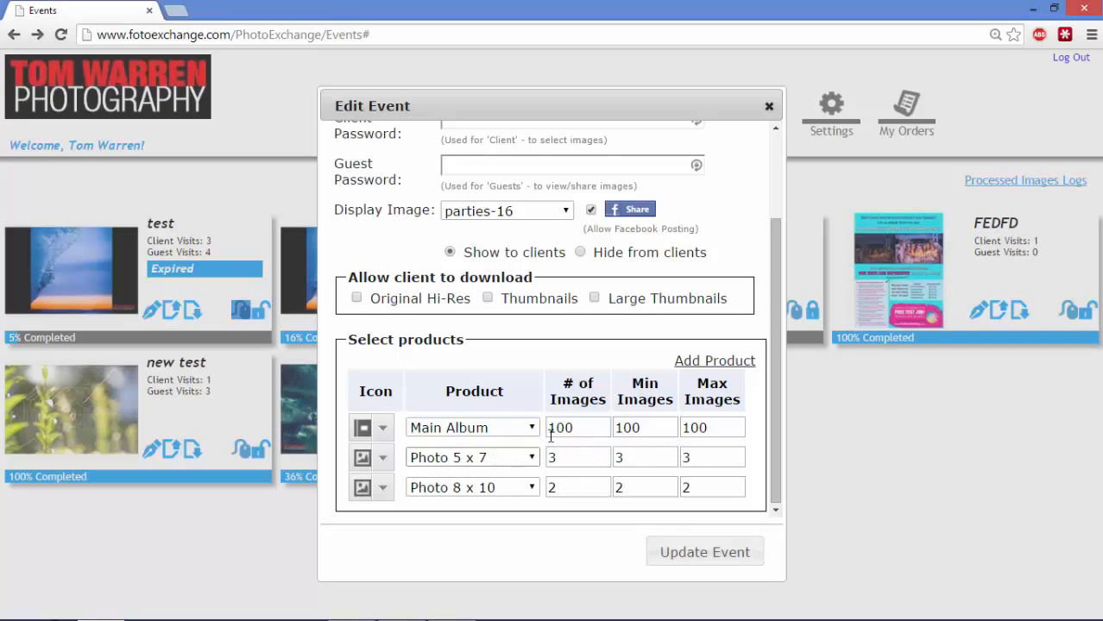
{"action": "double_click", "coordinate": [616, 457]}
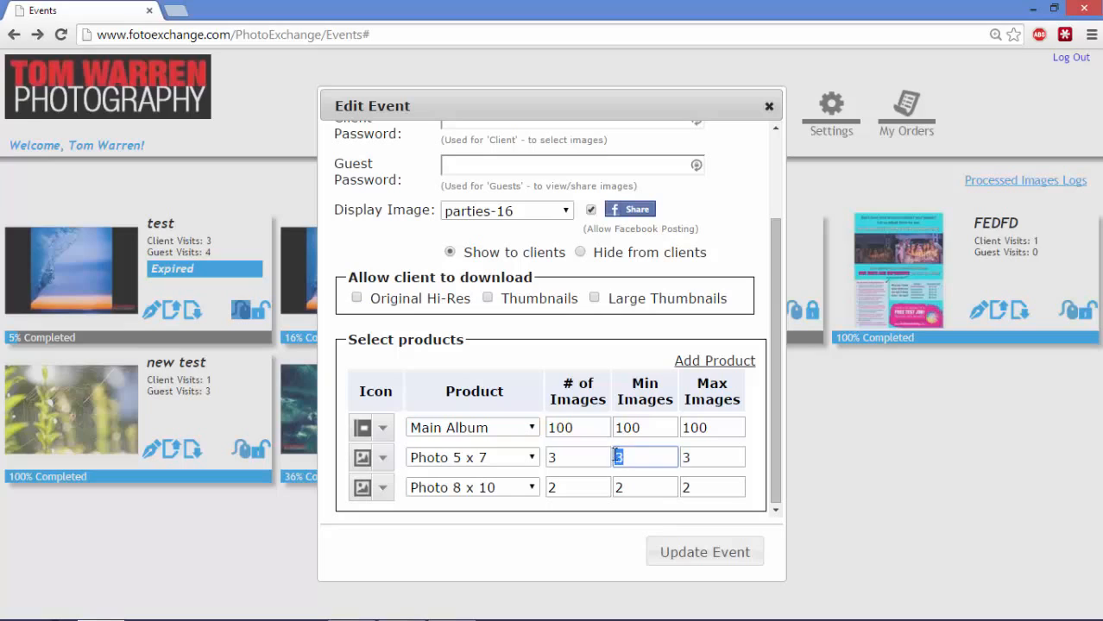
{"action": "type", "text": "1"}
{"action": "double_click", "coordinate": [625, 488]}
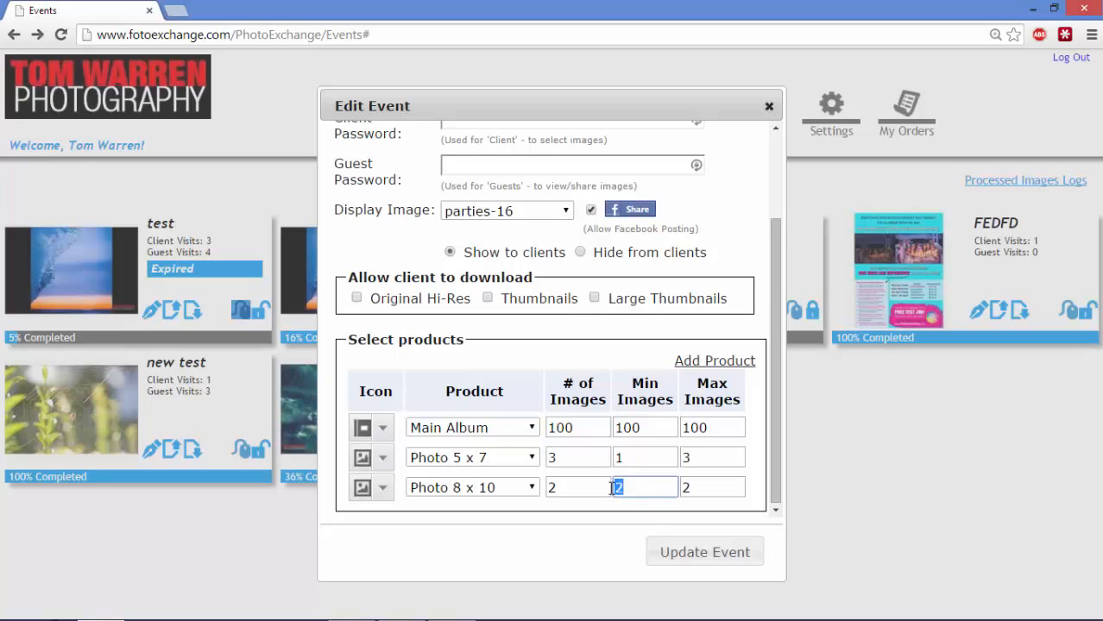
{"action": "type", "text": "1"}
{"action": "double_click", "coordinate": [643, 428]}
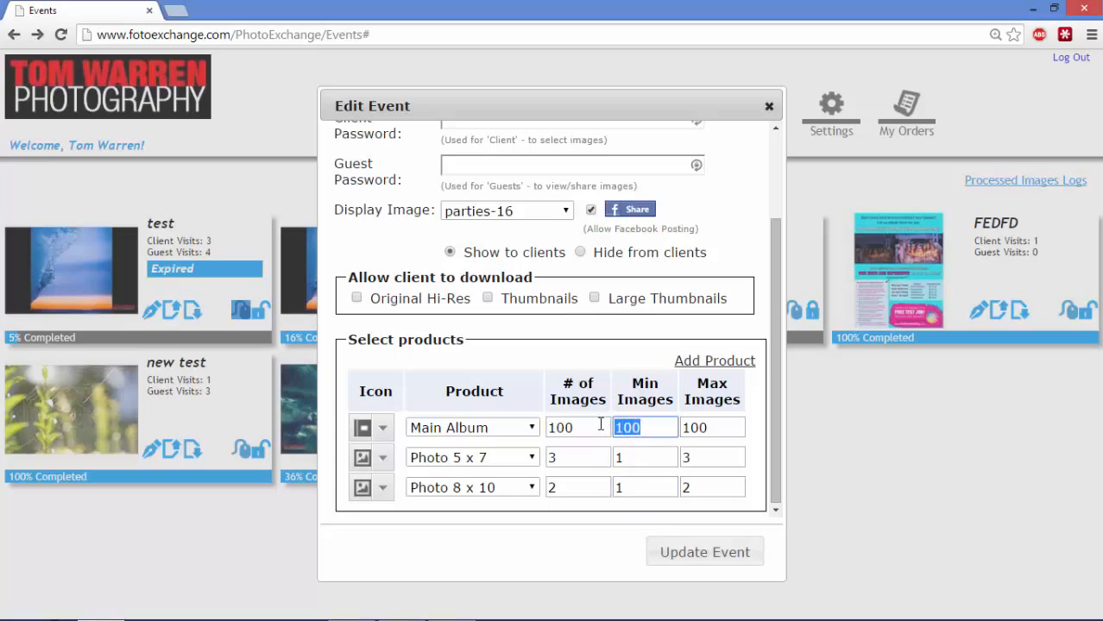
{"action": "type", "text": "70"}
{"action": "double_click", "coordinate": [555, 424]}
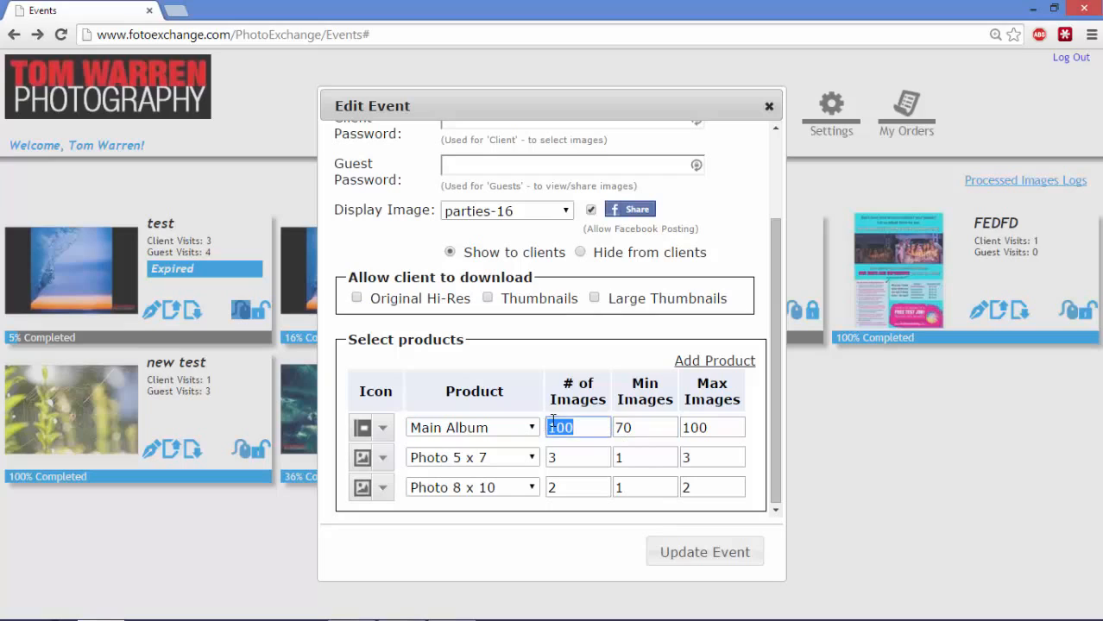
{"action": "type", "text": "85"}
{"action": "left_click", "coordinate": [695, 553]}
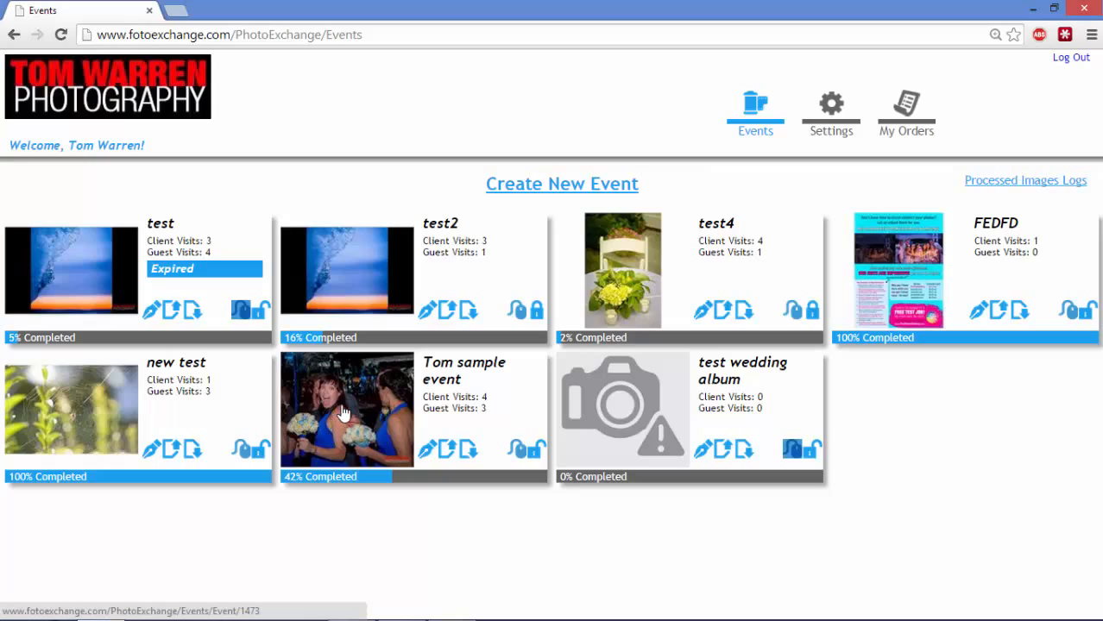
Process Tom sample event's images as Original Hi-Res from the chosen albums, delivered by FTP
{"action": "left_click", "coordinate": [465, 452]}
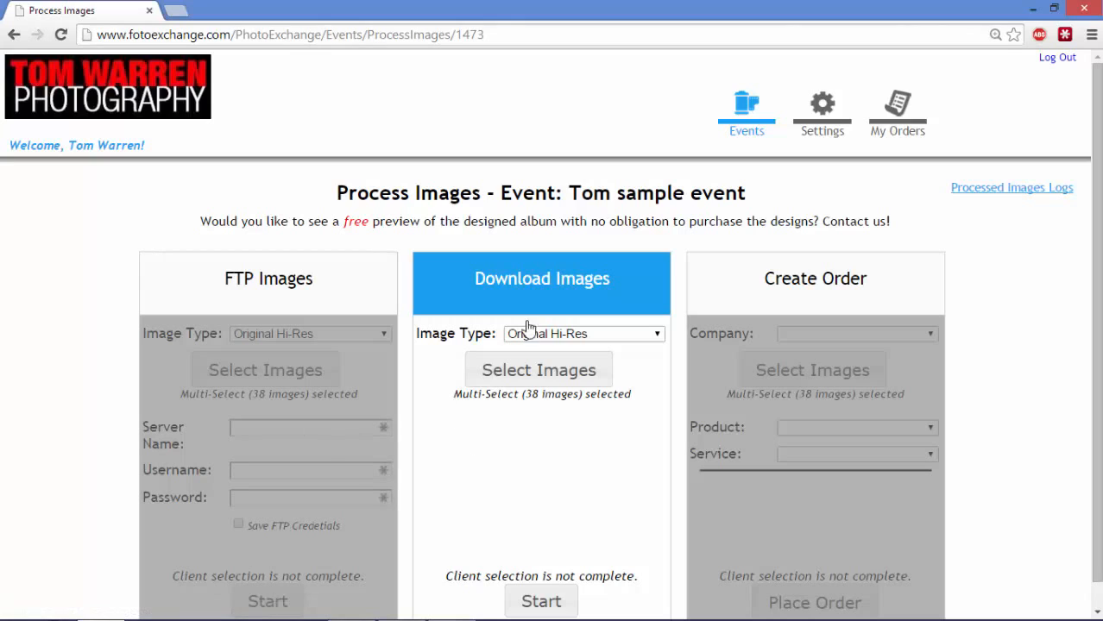
{"action": "left_click", "coordinate": [630, 333]}
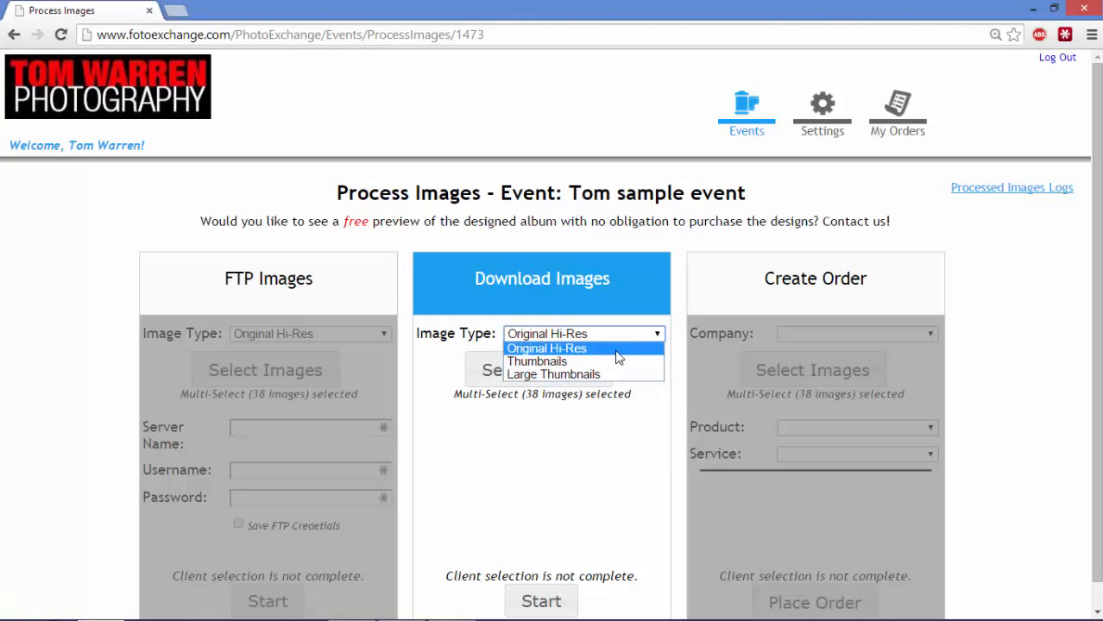
{"action": "left_click", "coordinate": [651, 417]}
{"action": "left_click", "coordinate": [538, 370]}
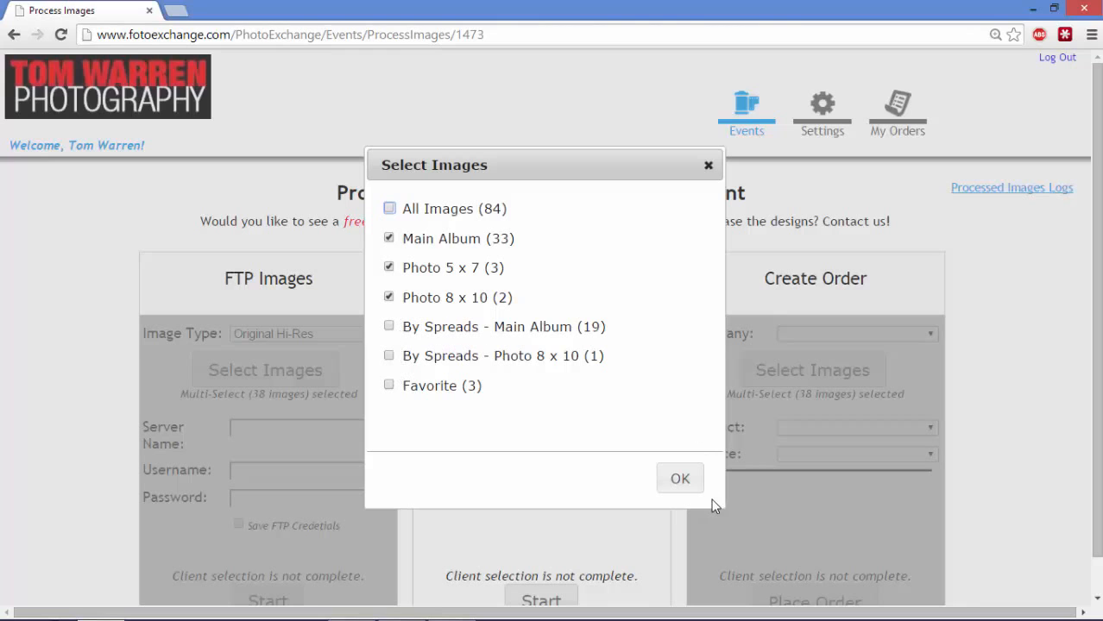
{"action": "left_click", "coordinate": [679, 481]}
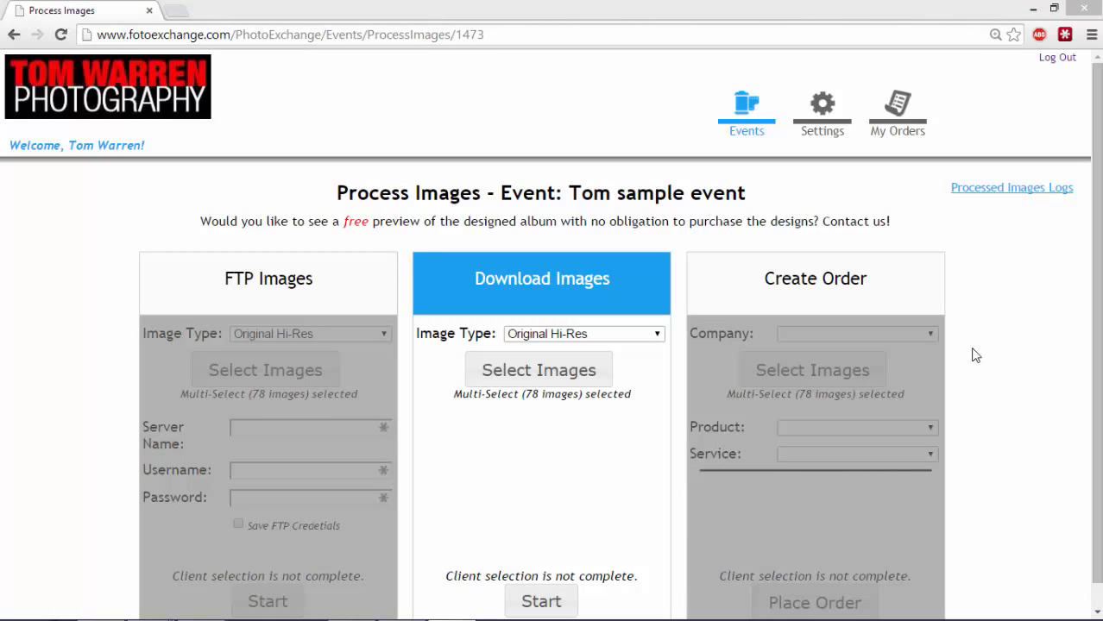
{"action": "left_click", "coordinate": [250, 258]}
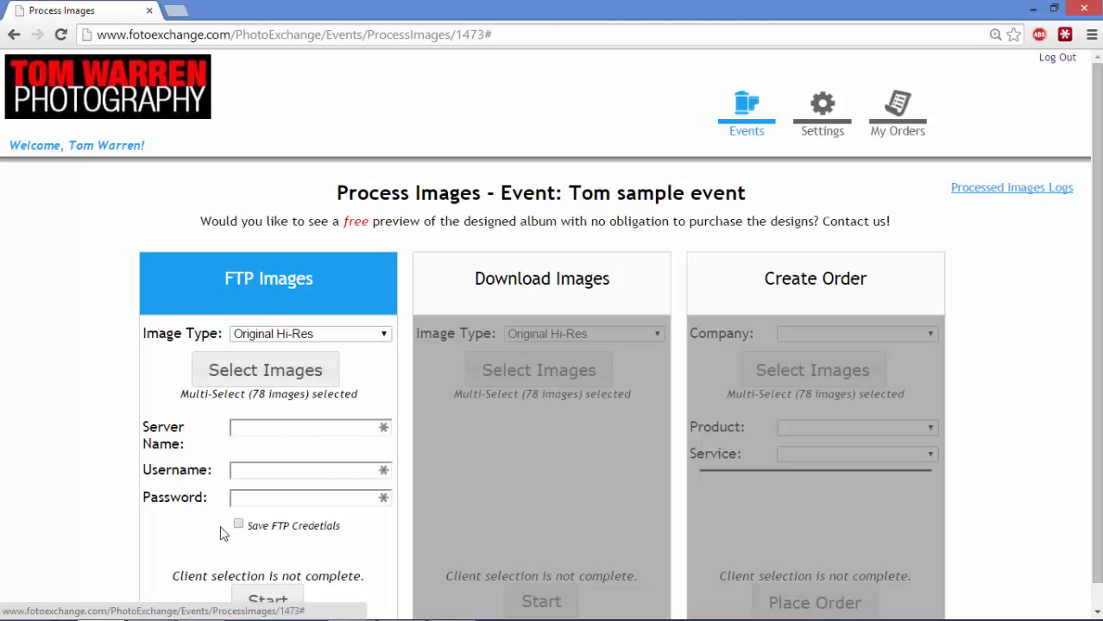
Switch to Create Order, then go back to the events list and open Tom sample event's gallery
{"action": "scroll", "coordinate": [1062, 344], "scroll_direction": "down", "scroll_amount": 1}
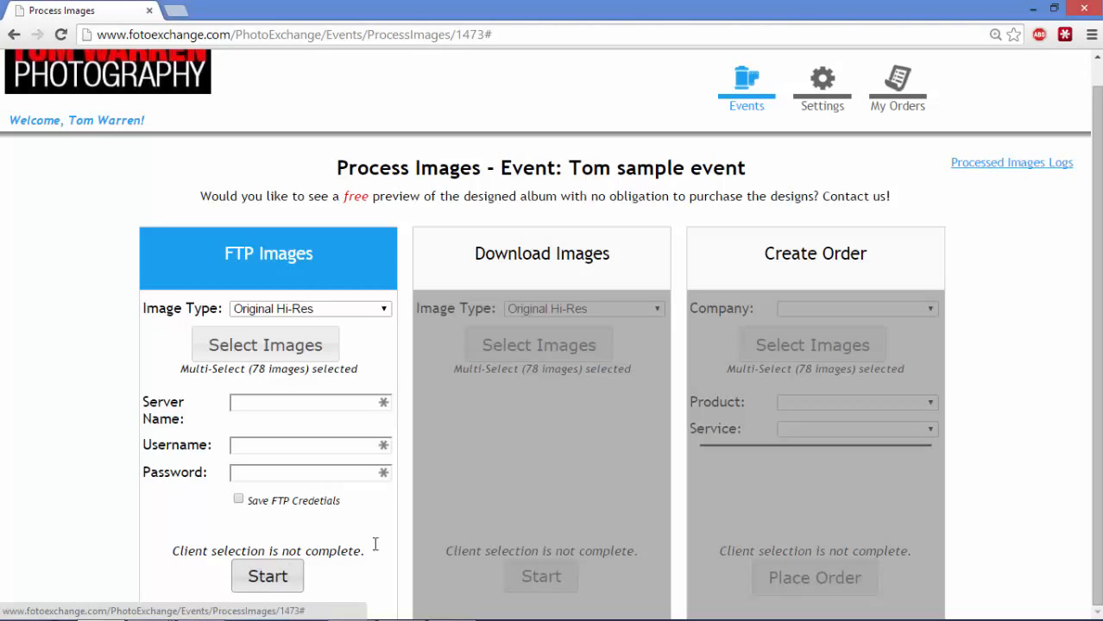
{"action": "left_click", "coordinate": [817, 264]}
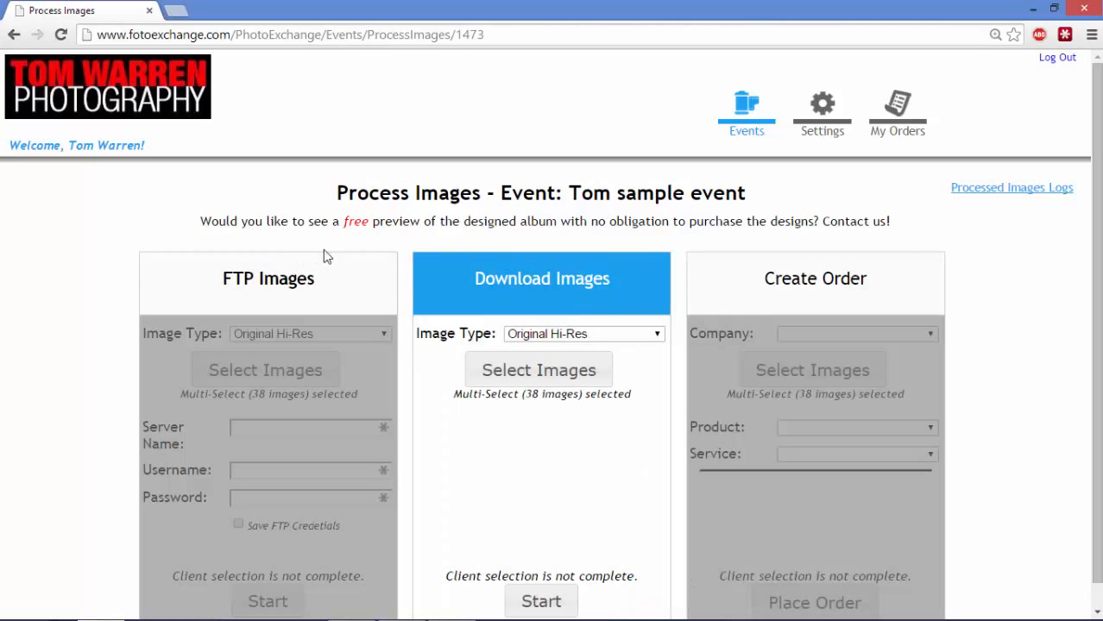
{"action": "left_click", "coordinate": [14, 35]}
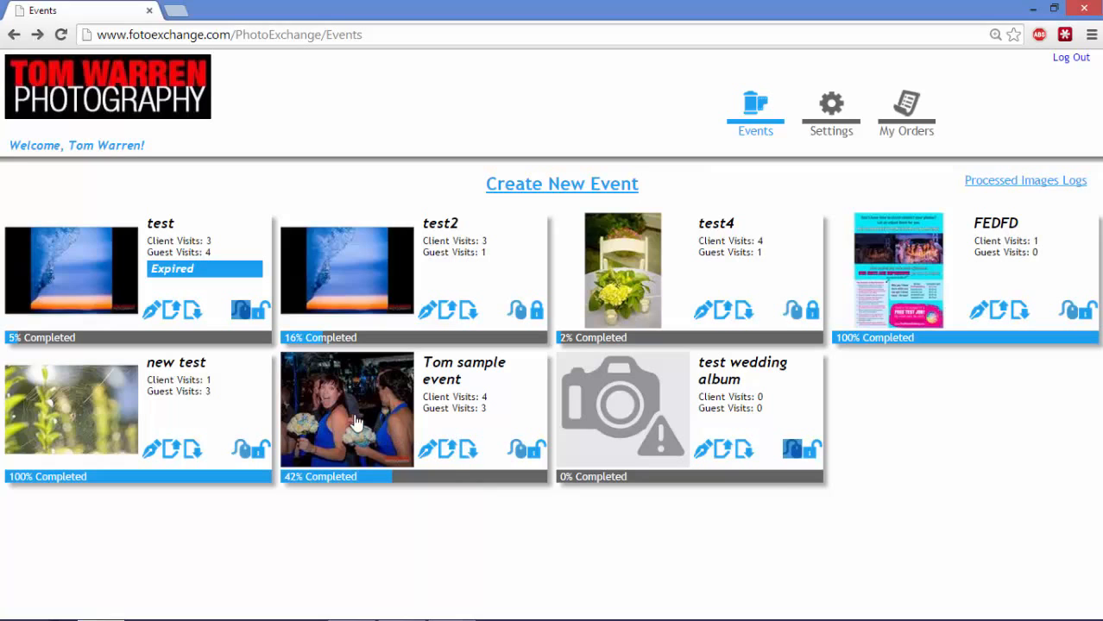
{"action": "left_click", "coordinate": [774, 483]}
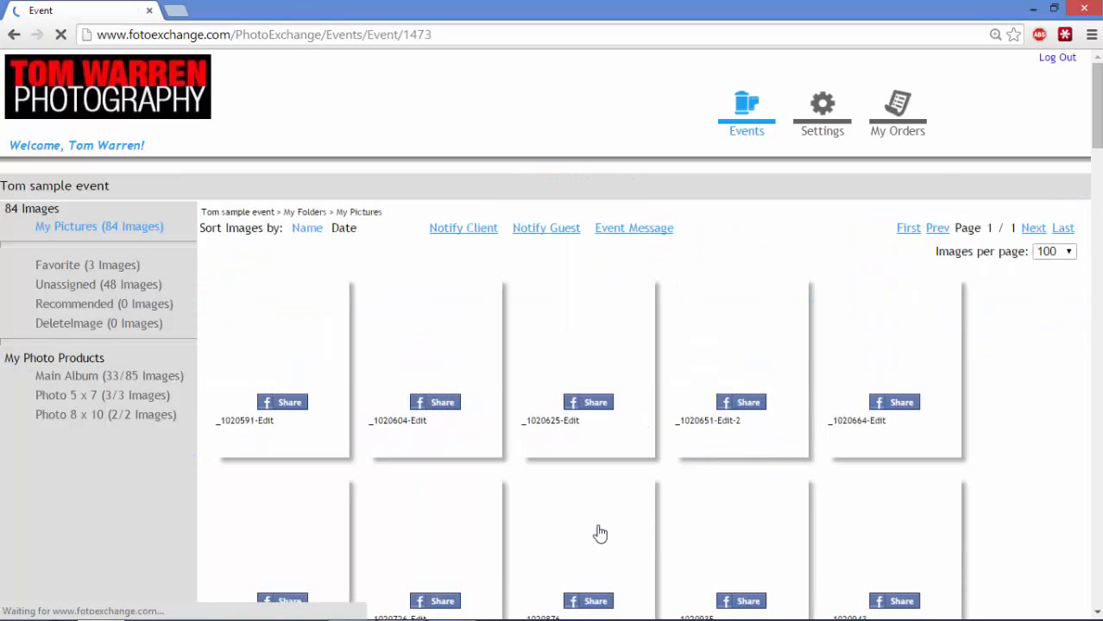
Star images 6, 8 and 10 (_1020720-Edit, _1020876, _1020943) as recommended in the enlarged view
{"action": "scroll", "coordinate": [768, 441], "scroll_direction": "down", "scroll_amount": 2}
{"action": "scroll", "coordinate": [812, 439], "scroll_direction": "up", "scroll_amount": 1}
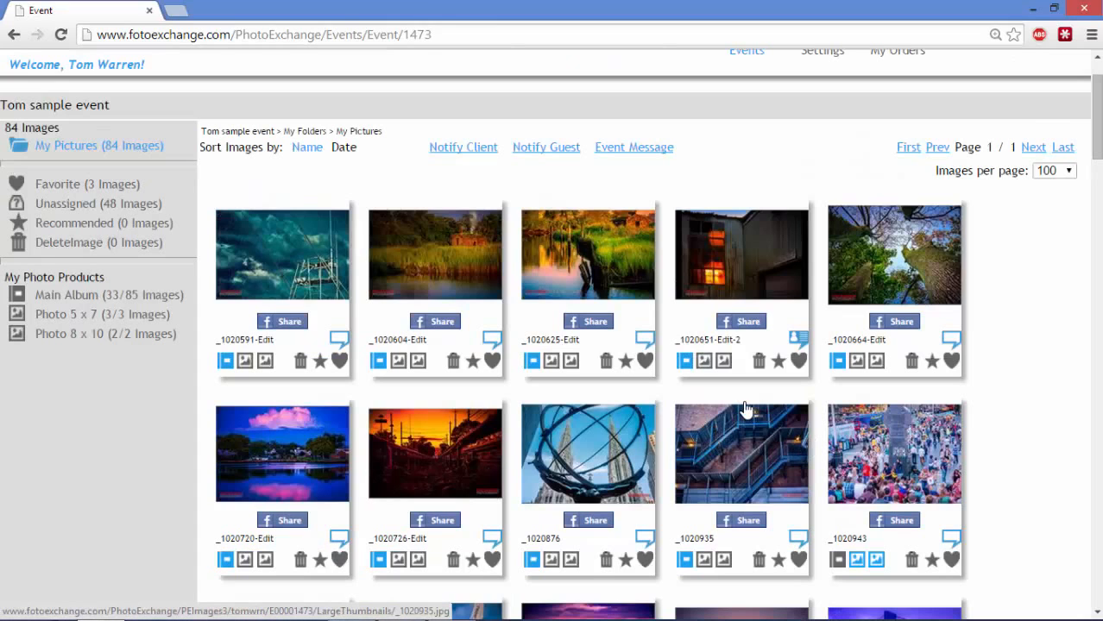
{"action": "left_click", "coordinate": [292, 265]}
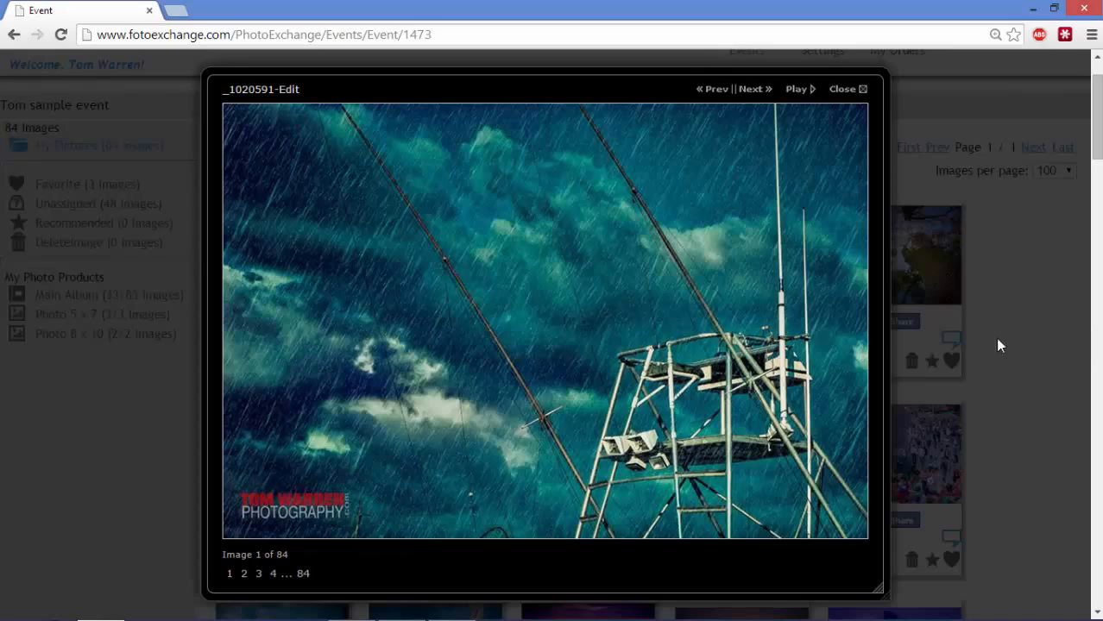
{"action": "key", "text": "Right"}
{"action": "key", "text": "Right"}
{"action": "key", "text": "Right"}
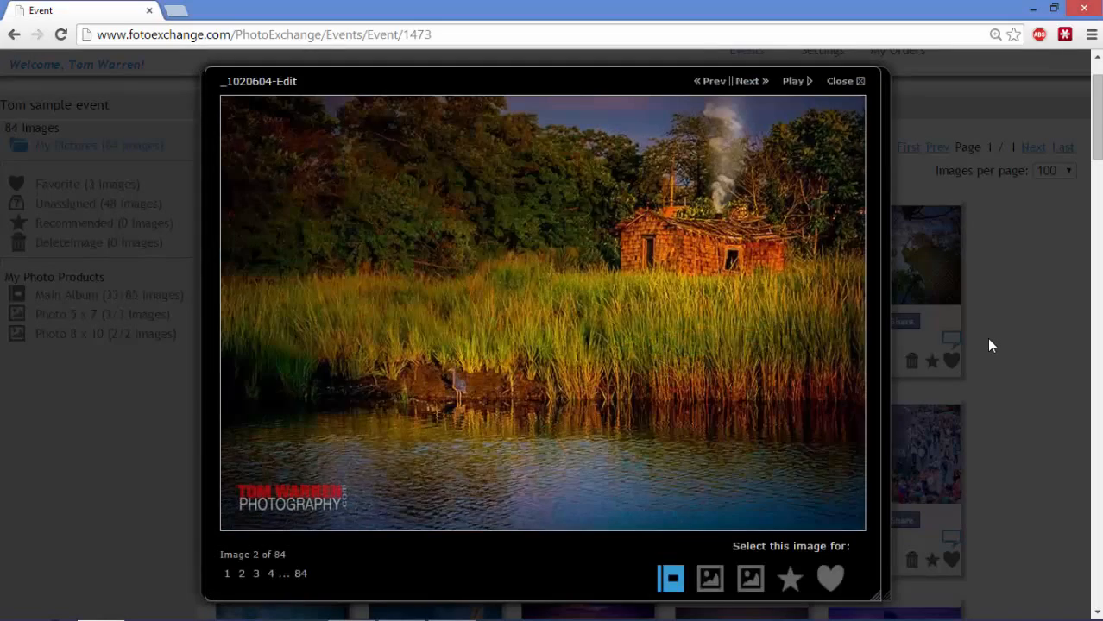
{"action": "key", "text": "Right"}
{"action": "key", "text": "Right"}
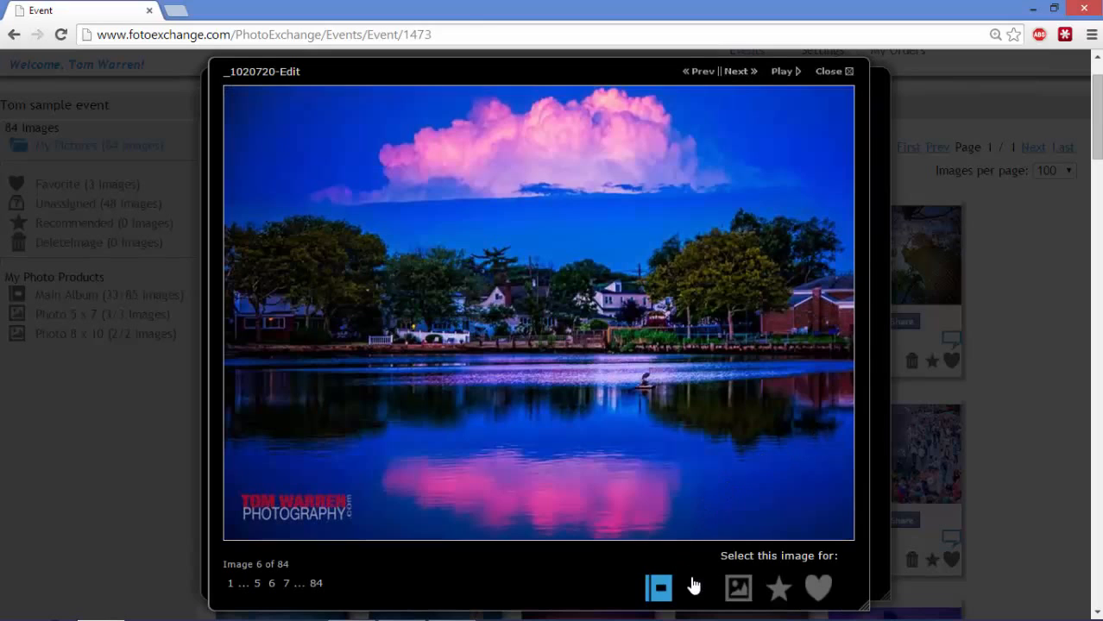
{"action": "left_click", "coordinate": [780, 595]}
{"action": "key", "text": "Right"}
{"action": "key", "text": "Right"}
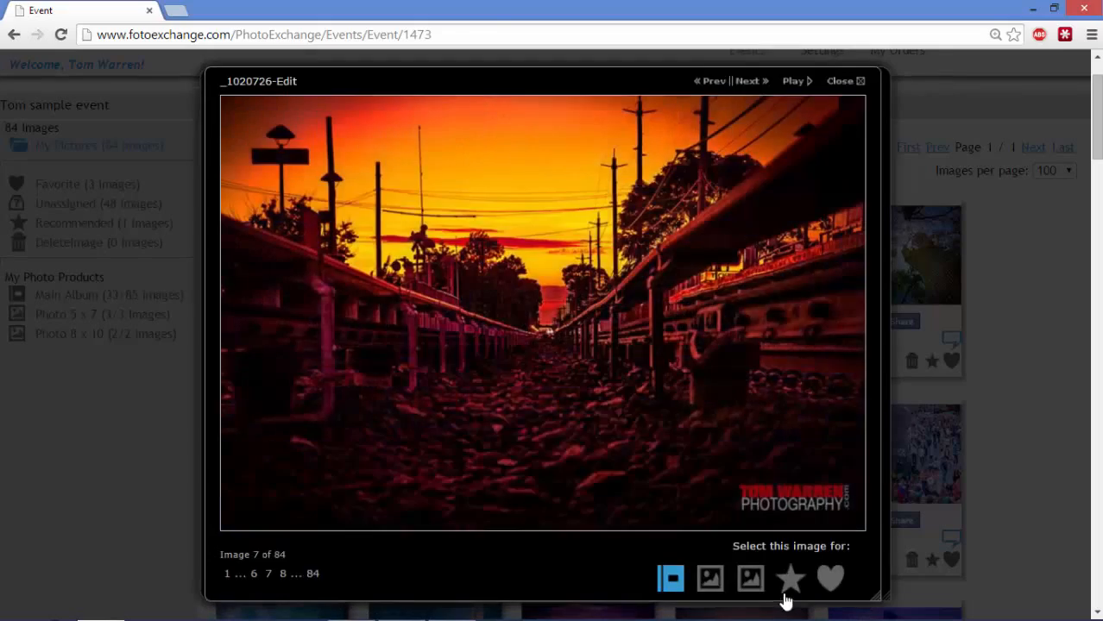
{"action": "left_click", "coordinate": [762, 593]}
{"action": "key", "text": "Right"}
{"action": "key", "text": "Right"}
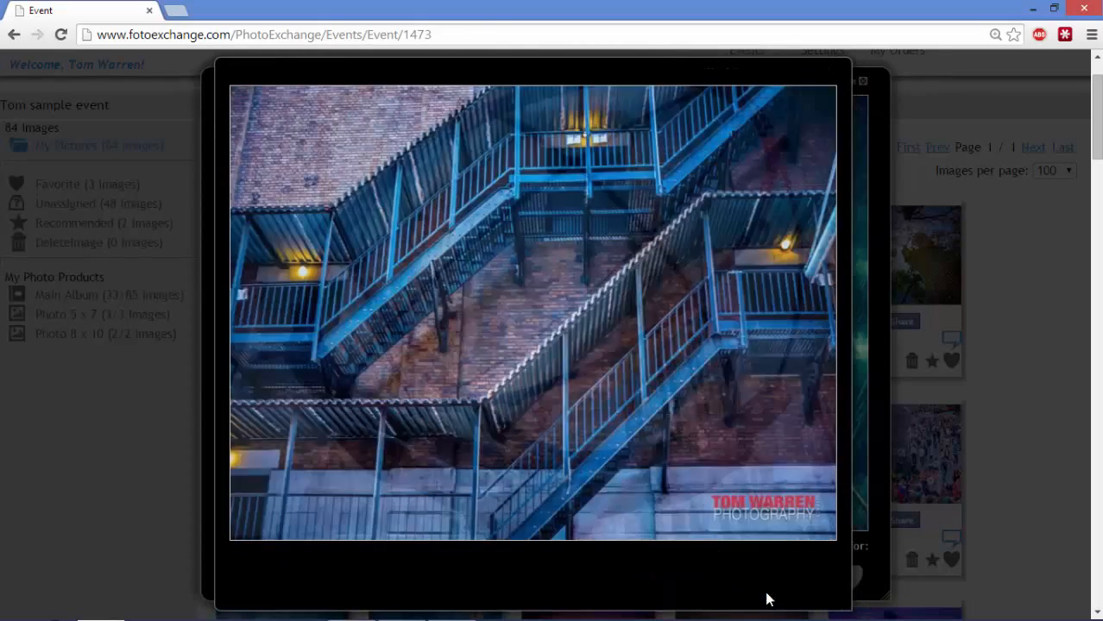
{"action": "left_click", "coordinate": [760, 595]}
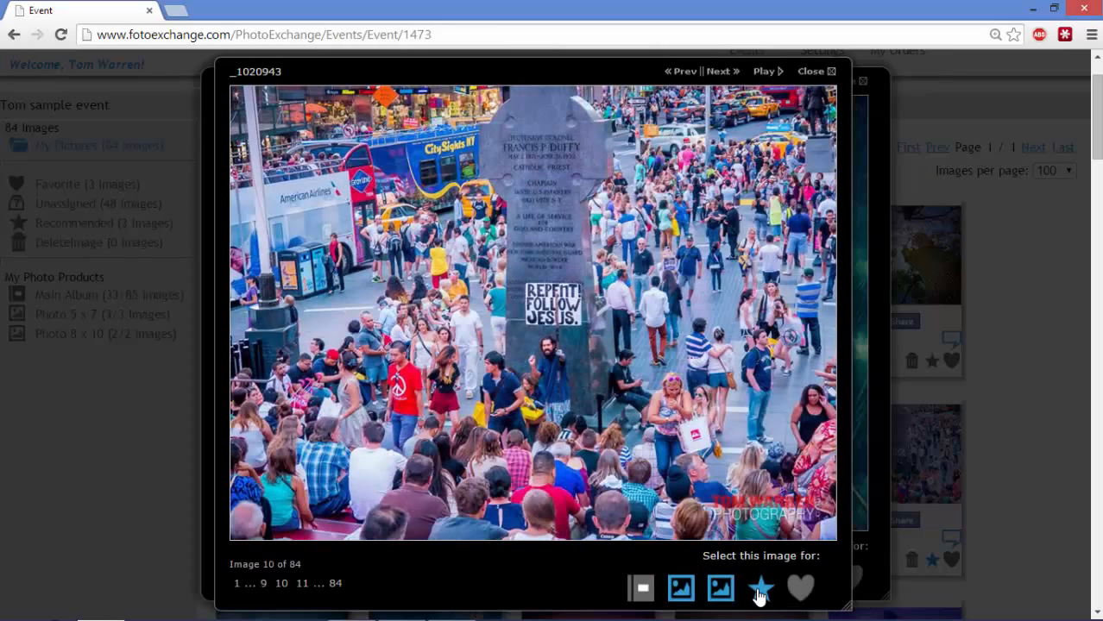
{"action": "key", "text": "Right"}
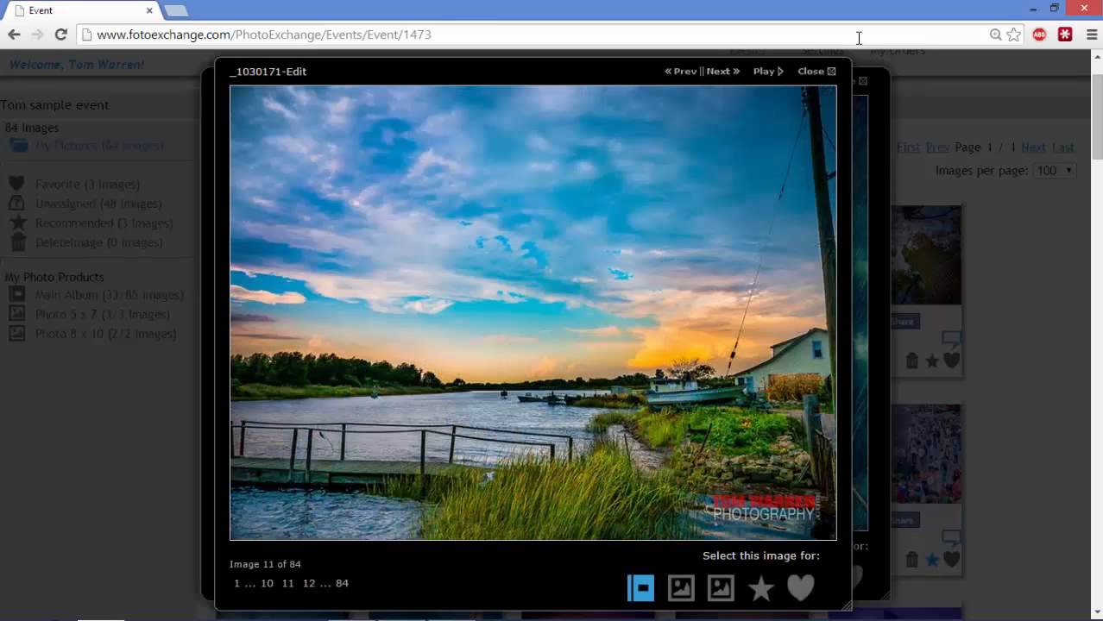
{"action": "left_click", "coordinate": [816, 72]}
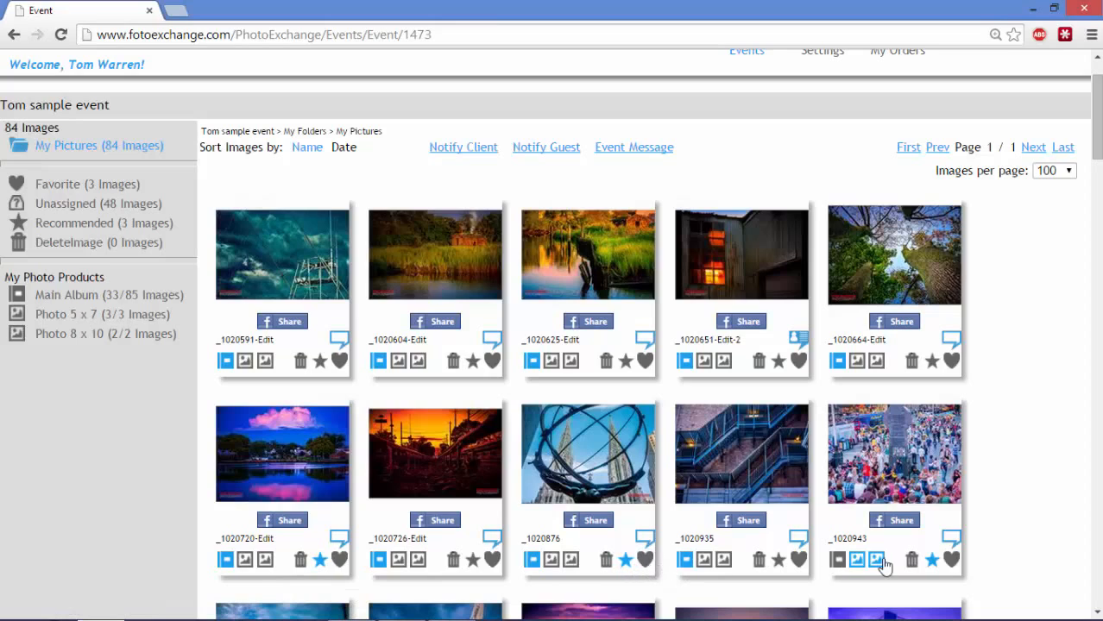
Star _1020604-Edit and _1020625-Edit as recommended directly in the image grid
{"action": "left_click", "coordinate": [472, 361]}
{"action": "left_click", "coordinate": [626, 363]}
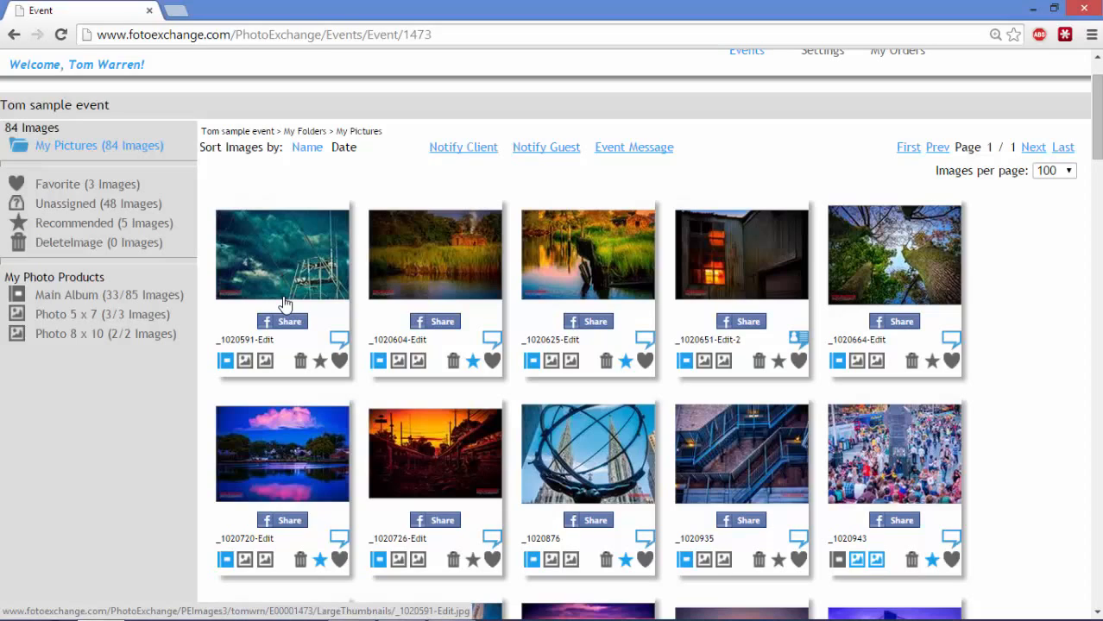
Filter the gallery to recommended, then favorite images, then show all 84 pictures again
{"action": "left_click", "coordinate": [80, 225]}
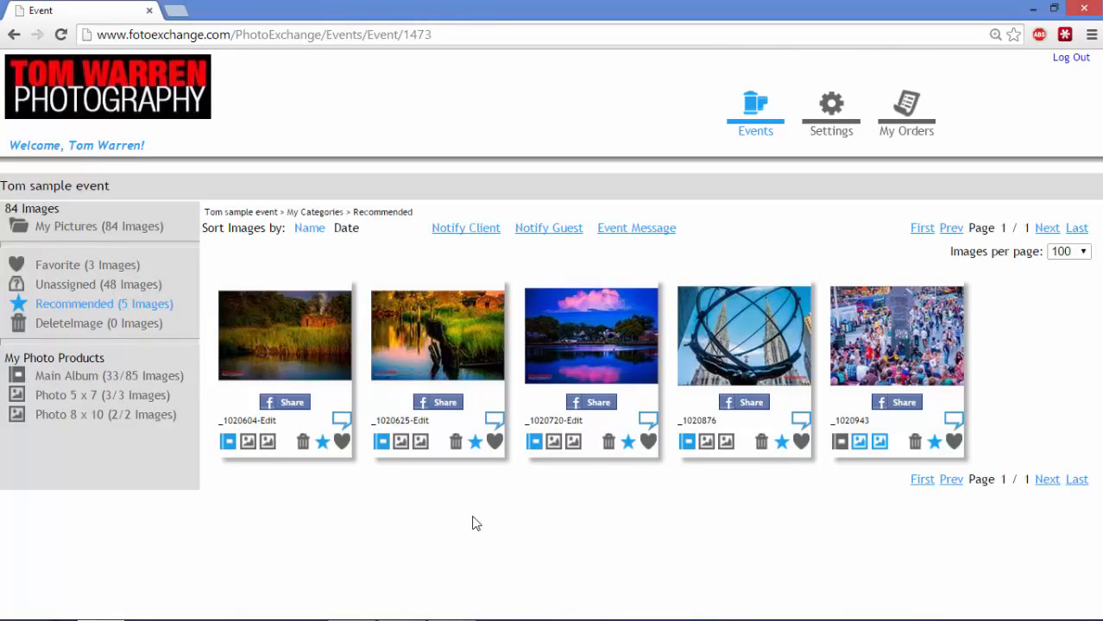
{"action": "left_click", "coordinate": [71, 273]}
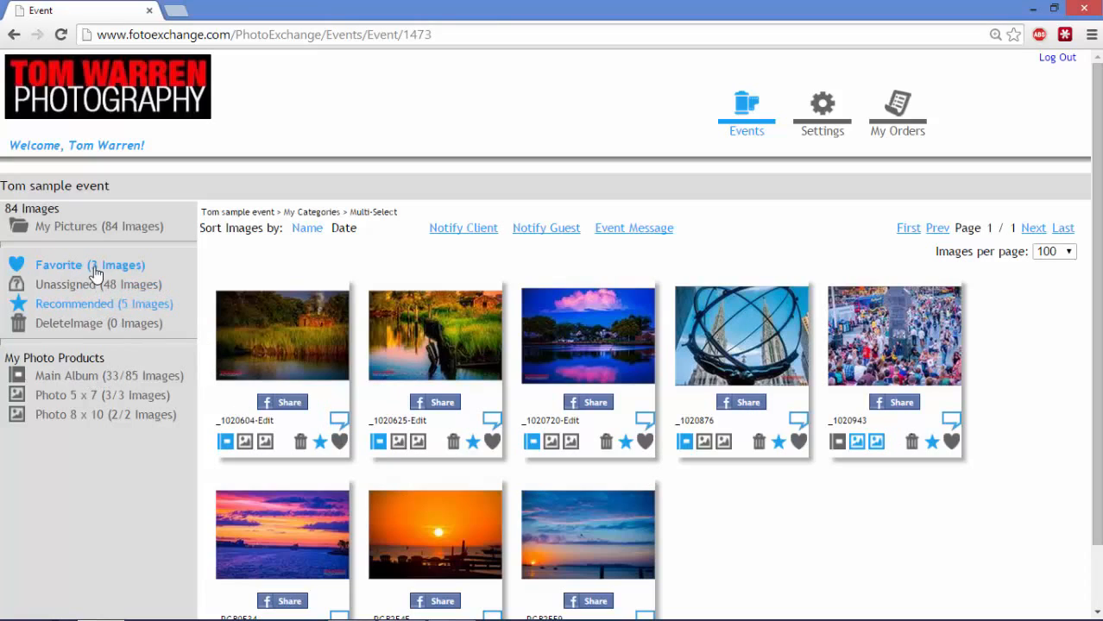
{"action": "left_click", "coordinate": [78, 309]}
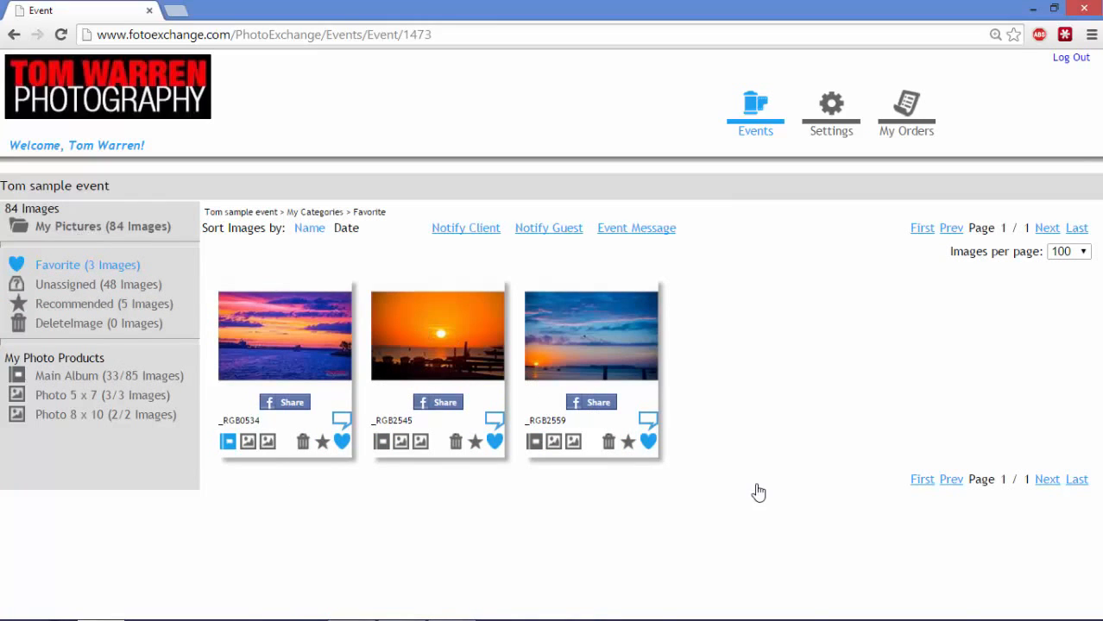
{"action": "left_click", "coordinate": [106, 230]}
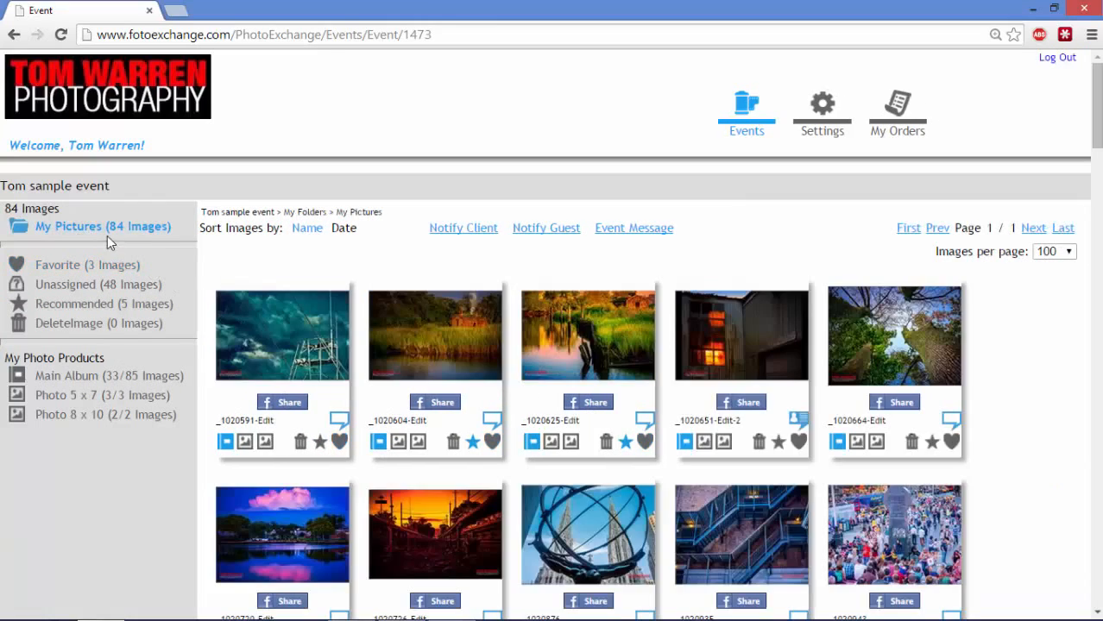
Trash _1020625, _1020604, _1020591, _1020720 and _1020726-Edit, check DeleteImage, then return to My Pictures
{"action": "left_click", "coordinate": [607, 442]}
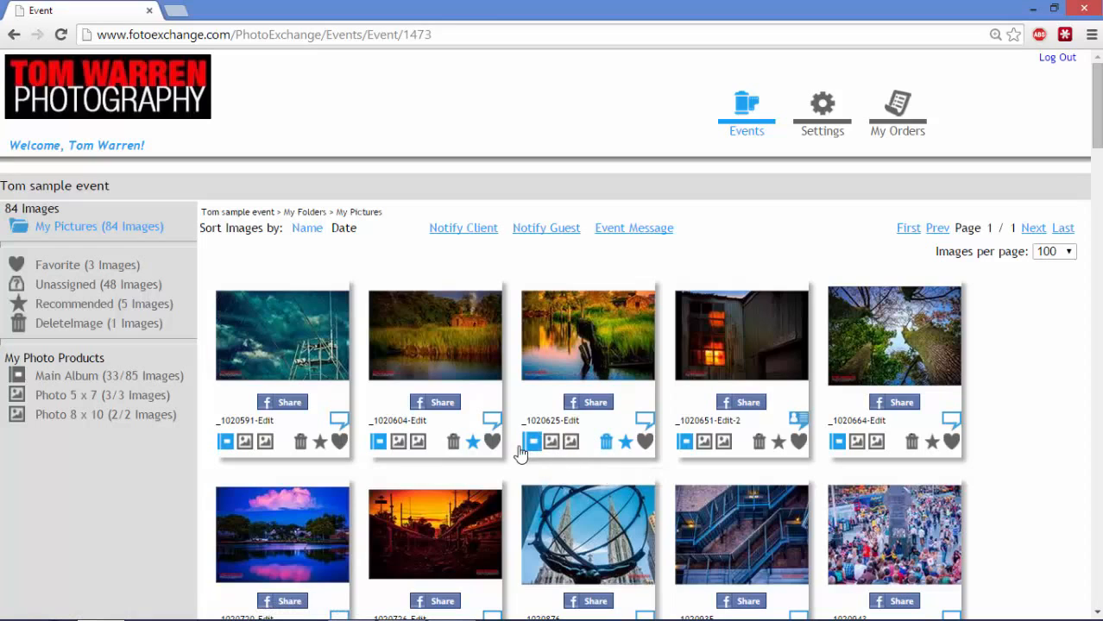
{"action": "left_click", "coordinate": [453, 443]}
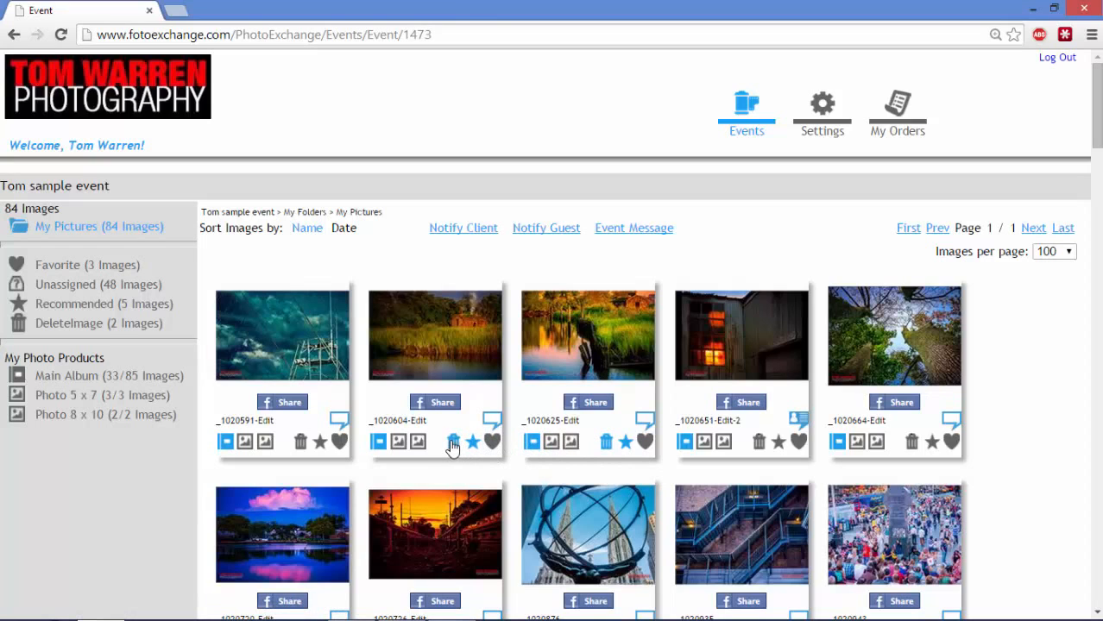
{"action": "left_click", "coordinate": [301, 443]}
{"action": "scroll", "coordinate": [376, 485], "scroll_direction": "down", "scroll_amount": 3}
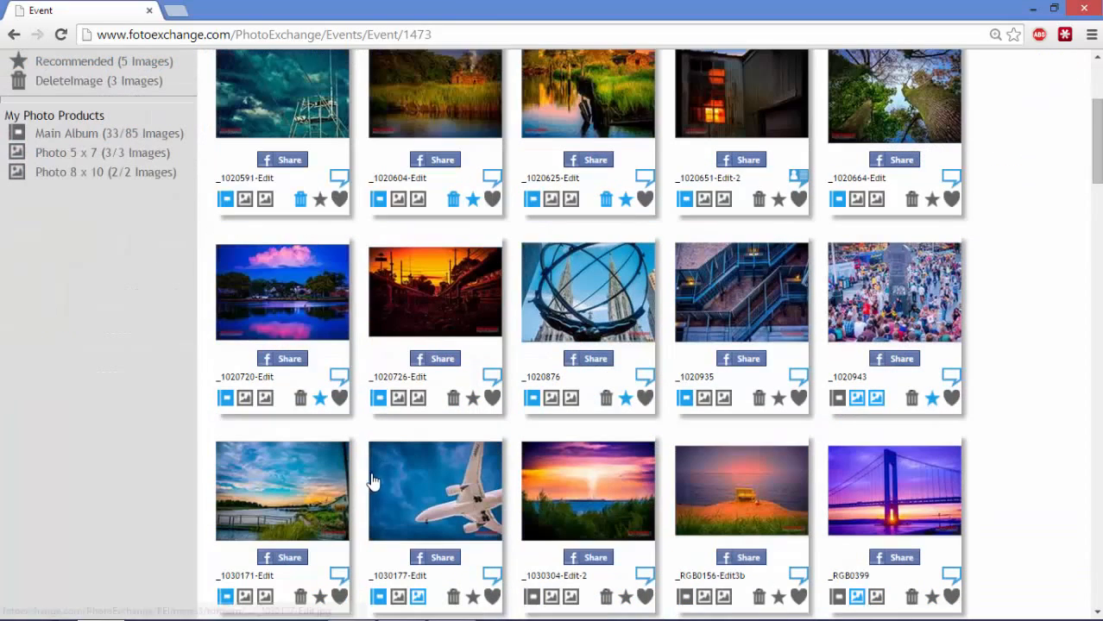
{"action": "left_click", "coordinate": [301, 398]}
{"action": "left_click", "coordinate": [453, 397]}
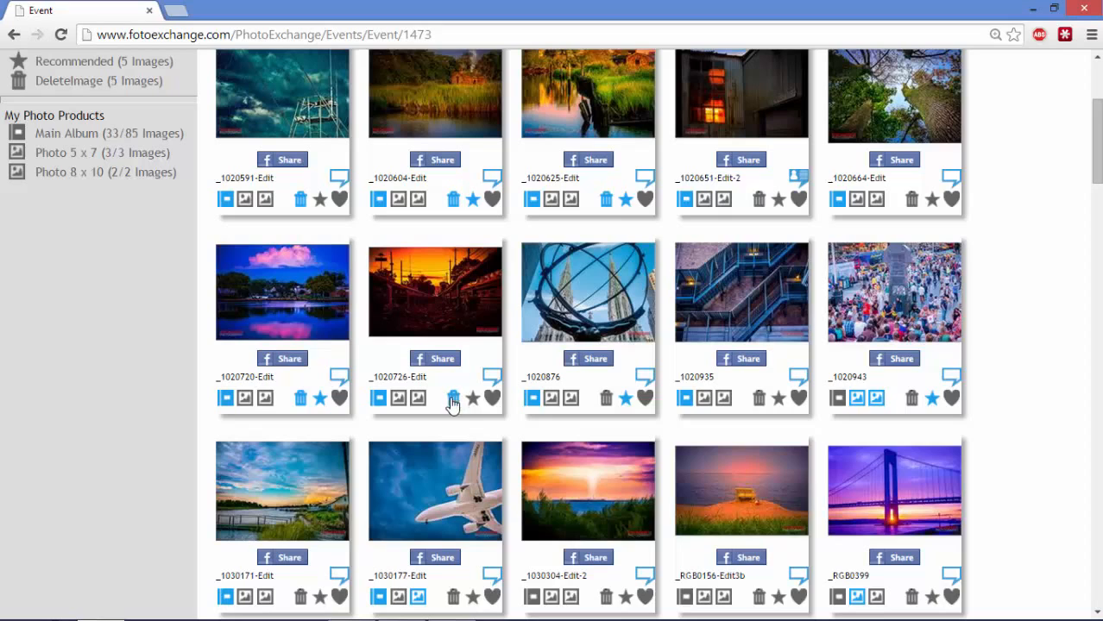
{"action": "scroll", "coordinate": [448, 444], "scroll_direction": "up", "scroll_amount": 3}
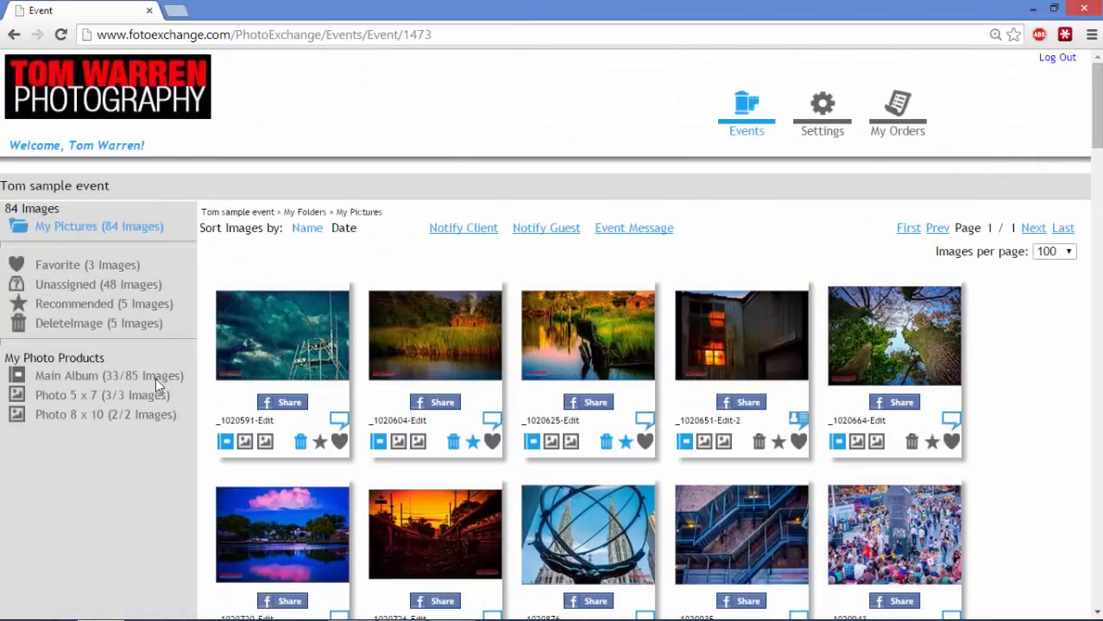
{"action": "left_click", "coordinate": [81, 323]}
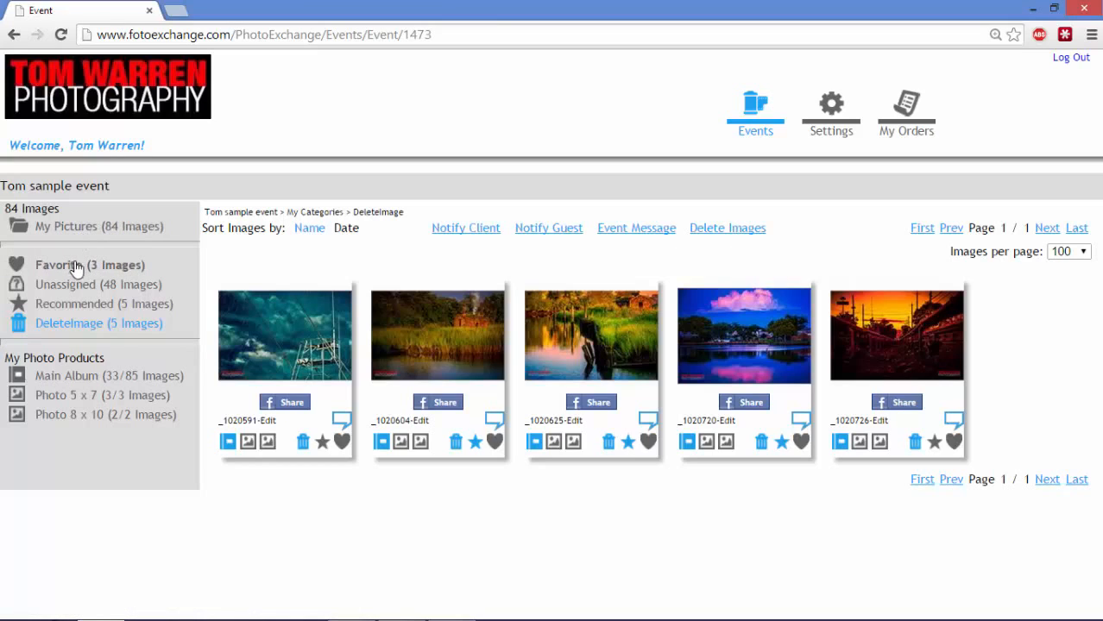
{"action": "left_click", "coordinate": [76, 231]}
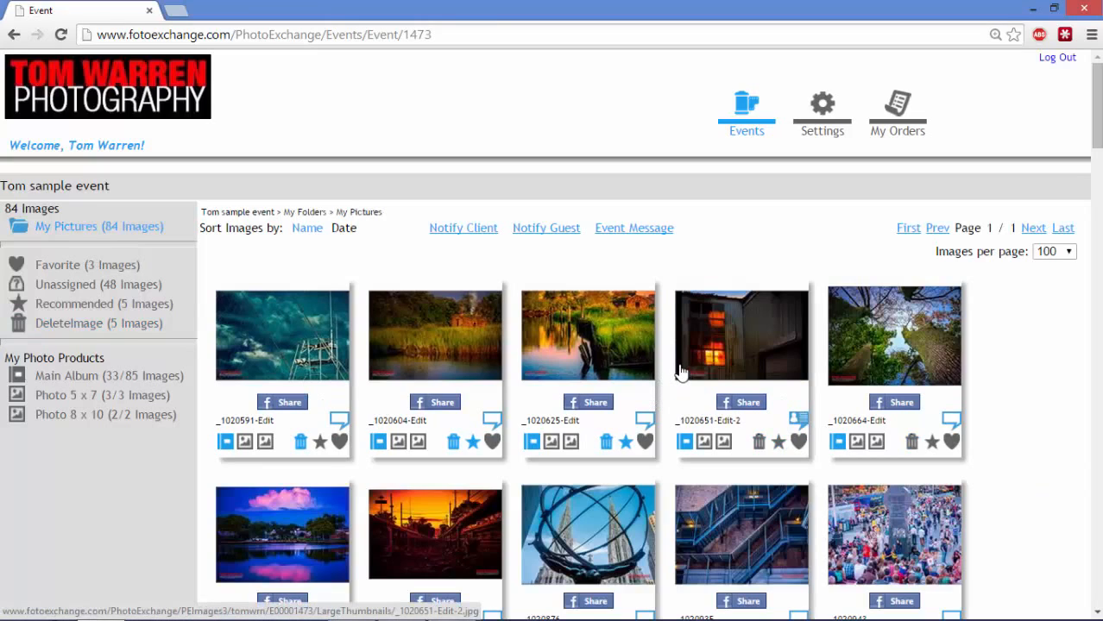
{"action": "left_click", "coordinate": [466, 230]}
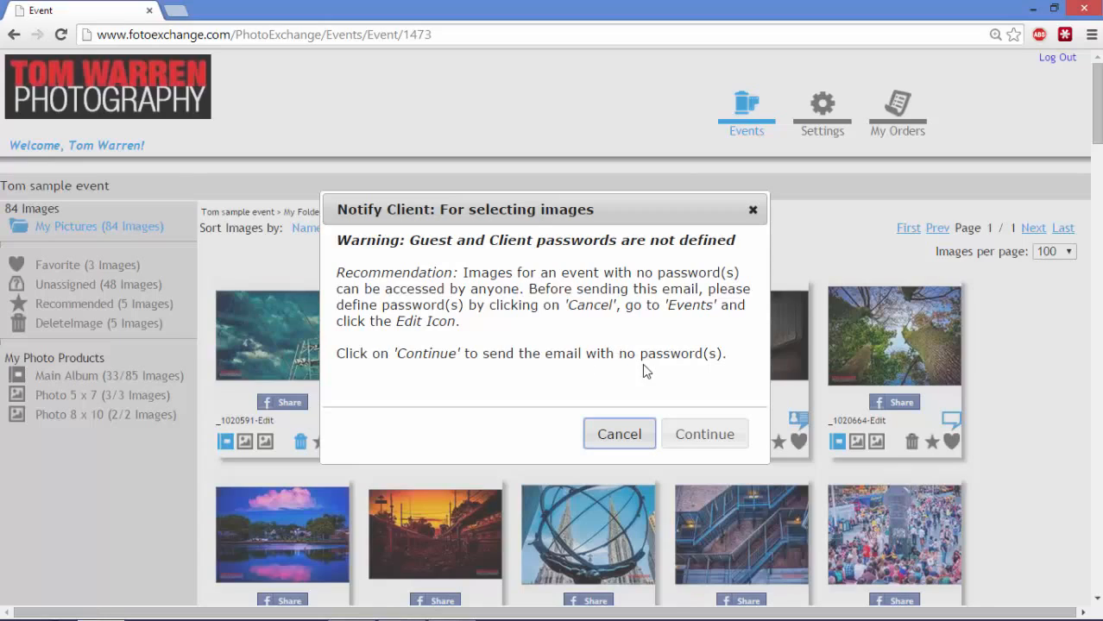
{"action": "left_click", "coordinate": [615, 435]}
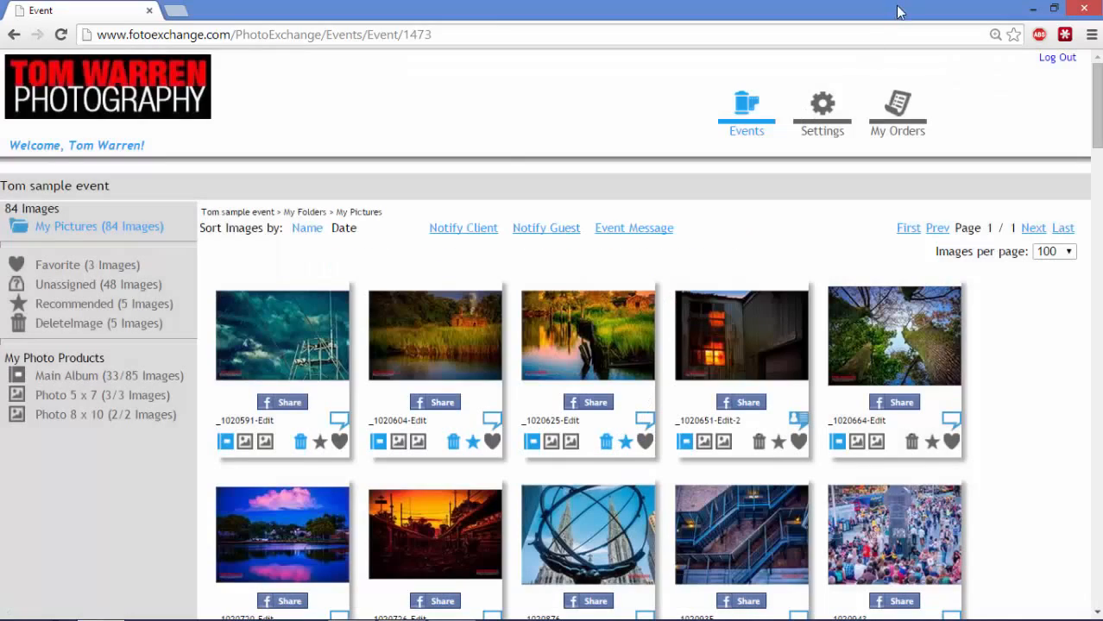
Set Tom sample event's client and guest passwords and party_portraits-1 display image, then reopen its gallery
{"action": "left_click", "coordinate": [740, 119]}
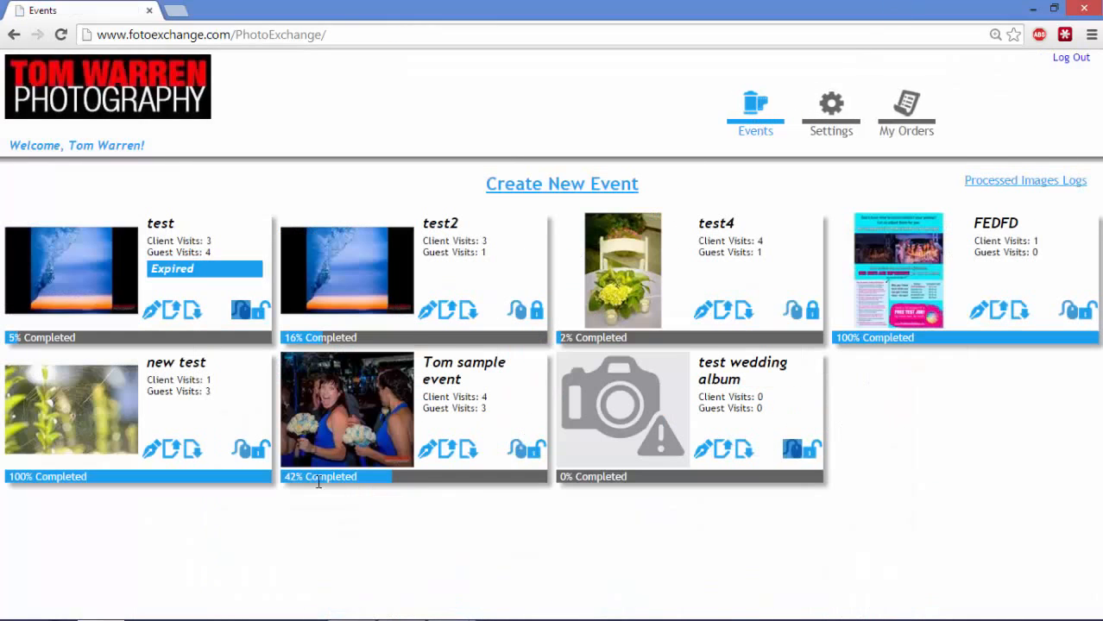
{"action": "left_click", "coordinate": [428, 450]}
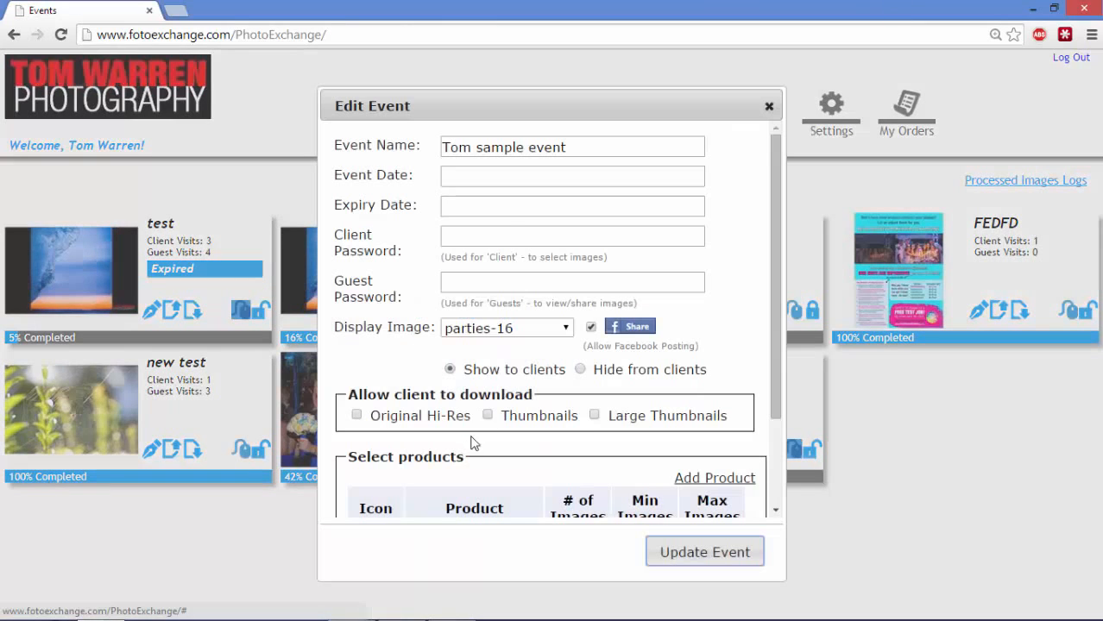
{"action": "left_click", "coordinate": [491, 236]}
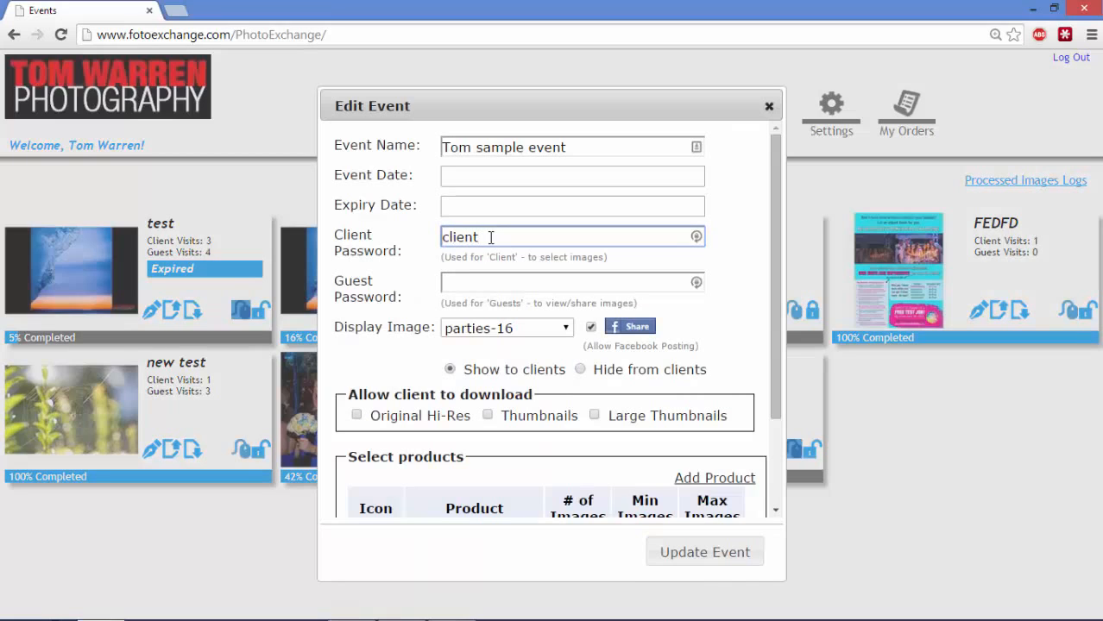
{"action": "left_click", "coordinate": [480, 277]}
{"action": "type", "text": "guest"}
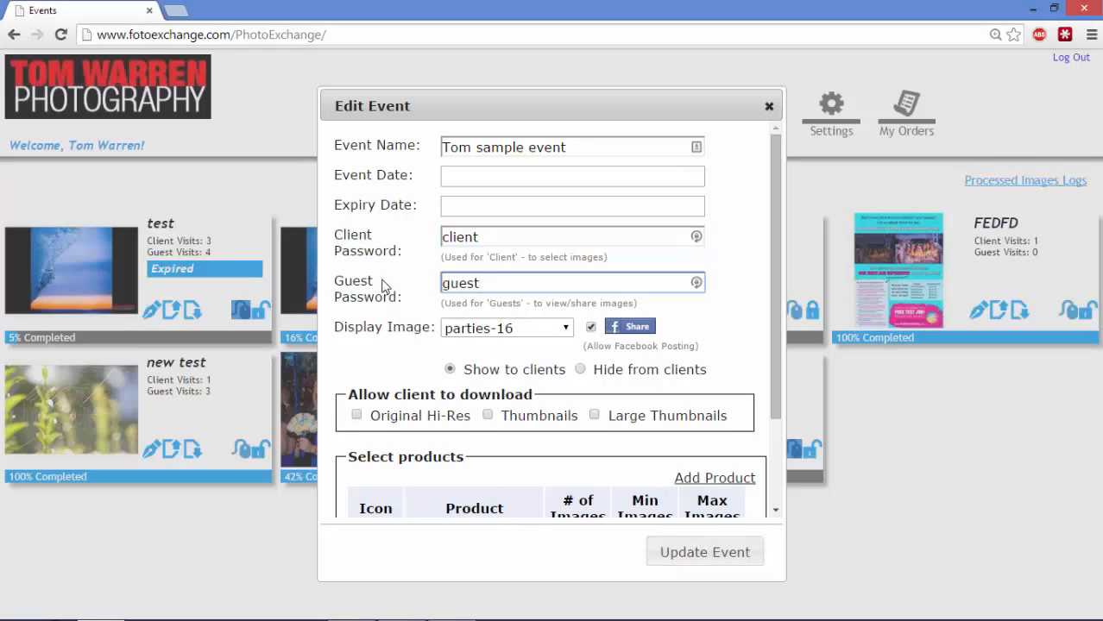
{"action": "left_click", "coordinate": [490, 335]}
{"action": "left_click", "coordinate": [500, 246]}
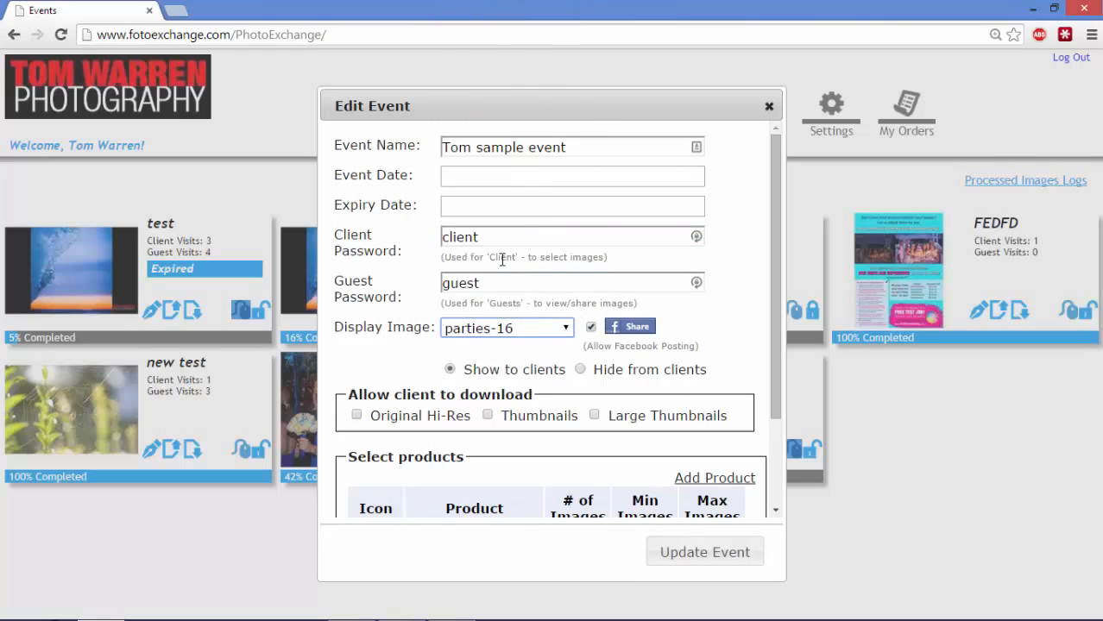
{"action": "left_click", "coordinate": [706, 554]}
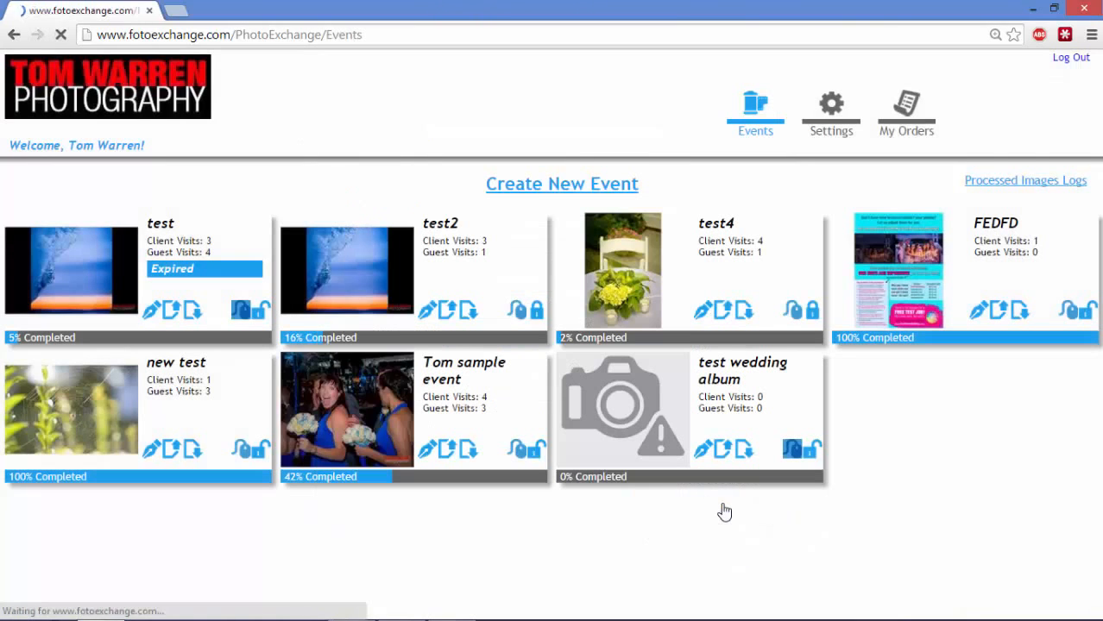
{"action": "left_click", "coordinate": [401, 440]}
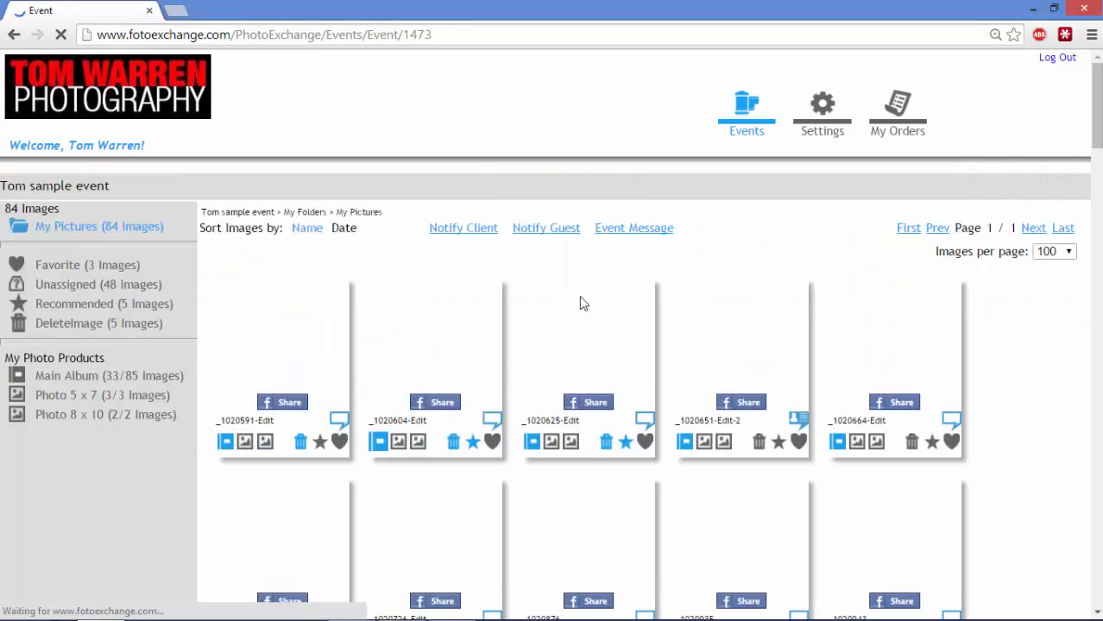
Start the Notify Client email and enter two recipient e-mail addresses in the TO field
{"action": "left_click", "coordinate": [464, 228]}
{"action": "left_click", "coordinate": [709, 290]}
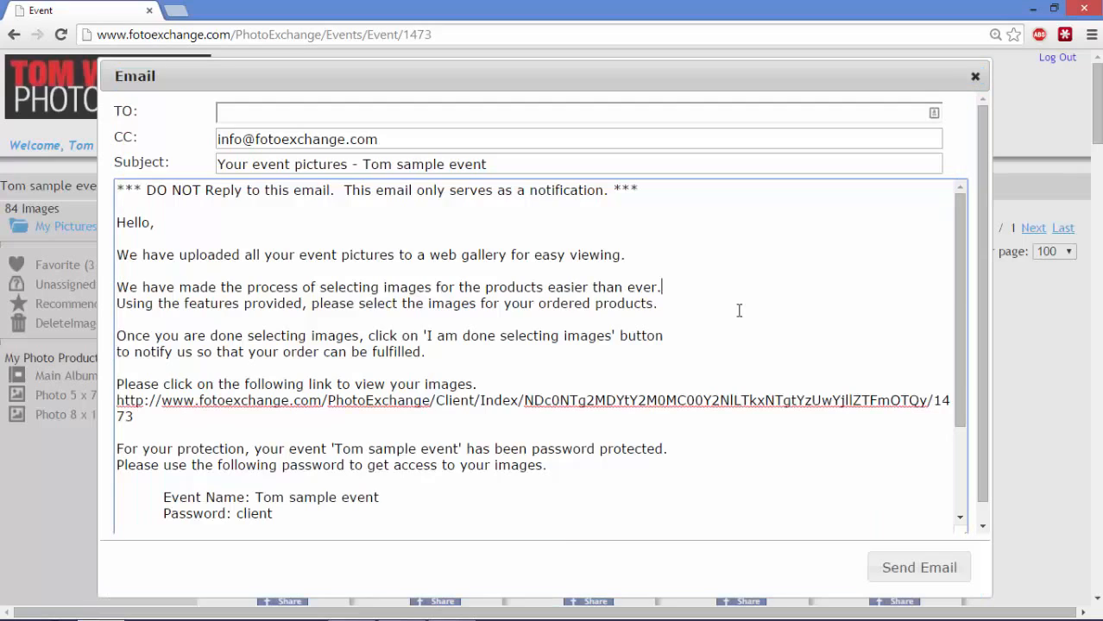
{"action": "left_click", "coordinate": [312, 112]}
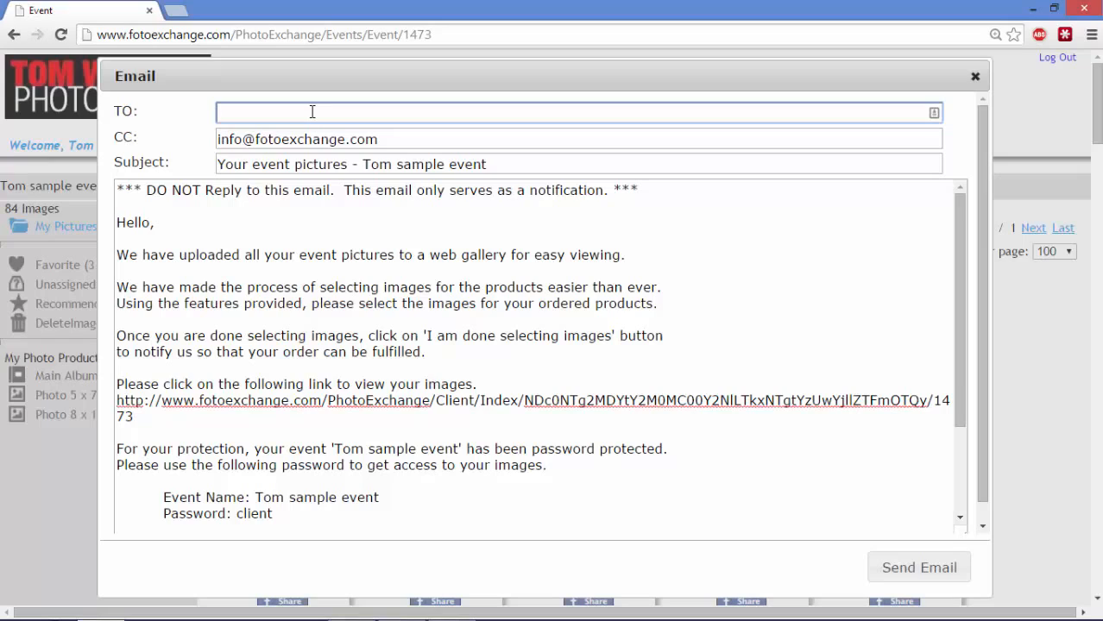
{"action": "type", "text": "as@dfdf.com"}
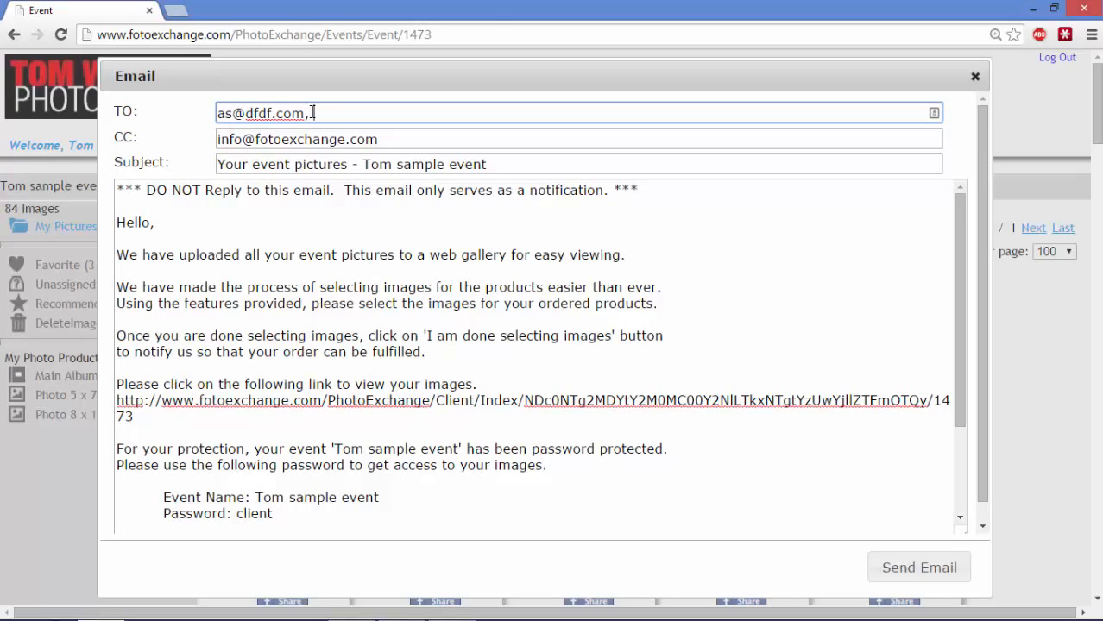
{"action": "type", "text": ",dsfd@dfd."}
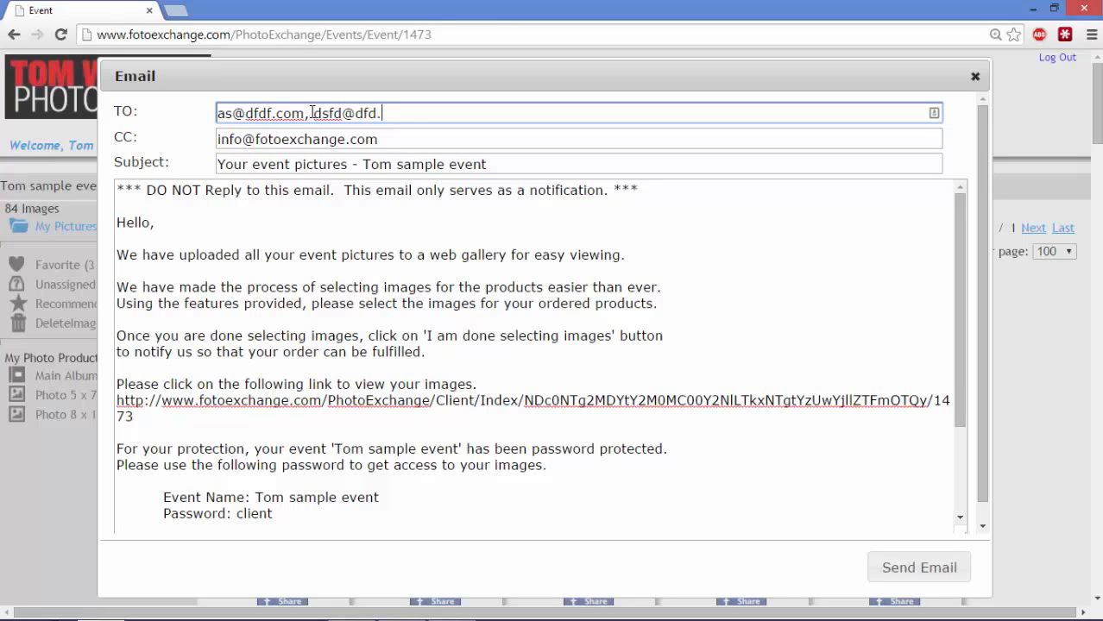
{"action": "type", "text": "com"}
Review the subject 'Your event pictures - Tom sample event' and the gallery link in the message
{"action": "left_click_drag", "start_coordinate": [497, 156], "coordinate": [233, 149]}
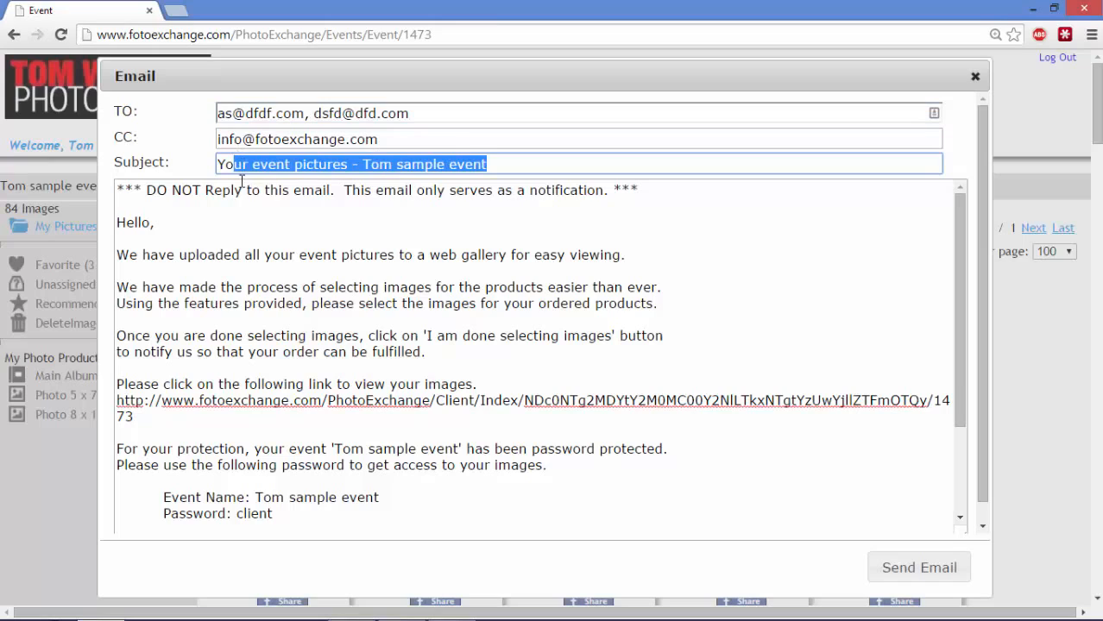
{"action": "left_click", "coordinate": [232, 207]}
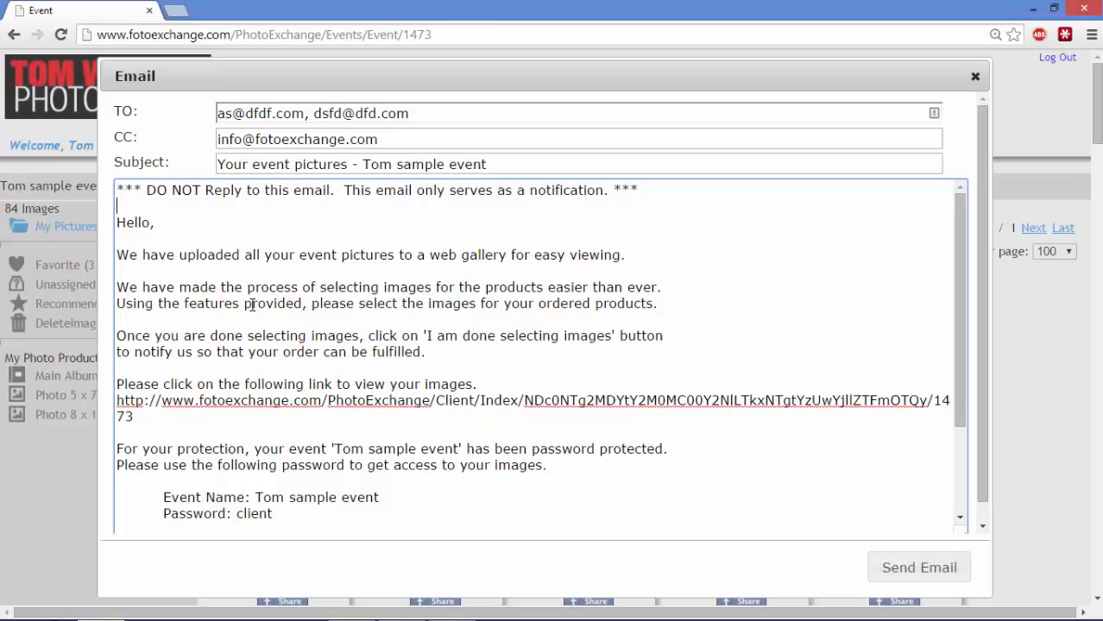
{"action": "scroll", "coordinate": [340, 333], "scroll_direction": "down", "scroll_amount": 1}
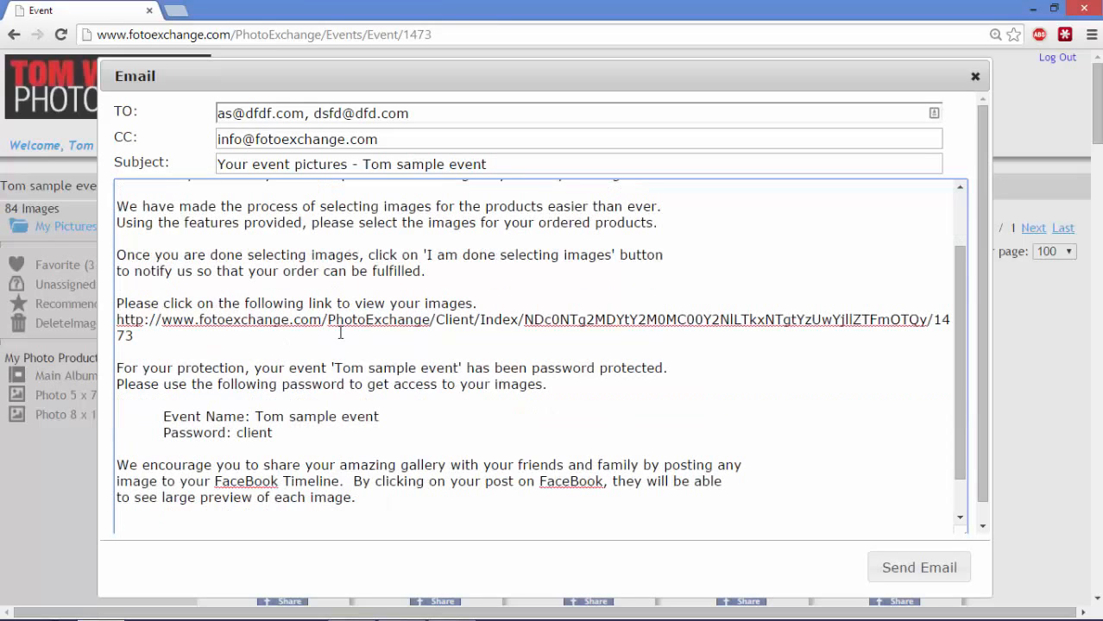
{"action": "left_click_drag", "start_coordinate": [119, 323], "coordinate": [153, 331]}
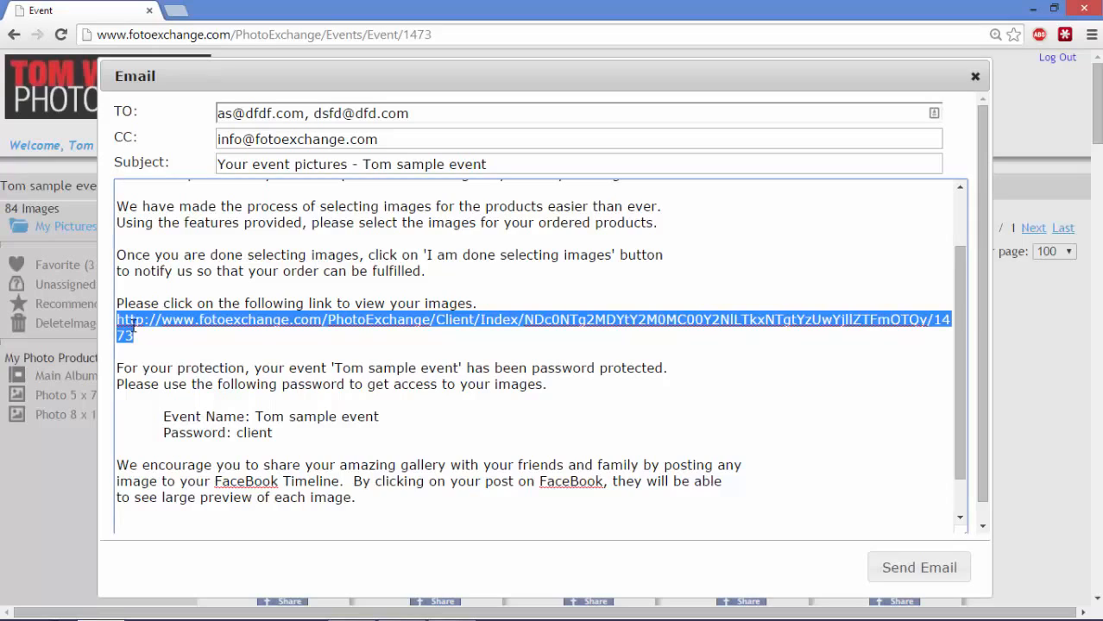
{"action": "left_click", "coordinate": [176, 350]}
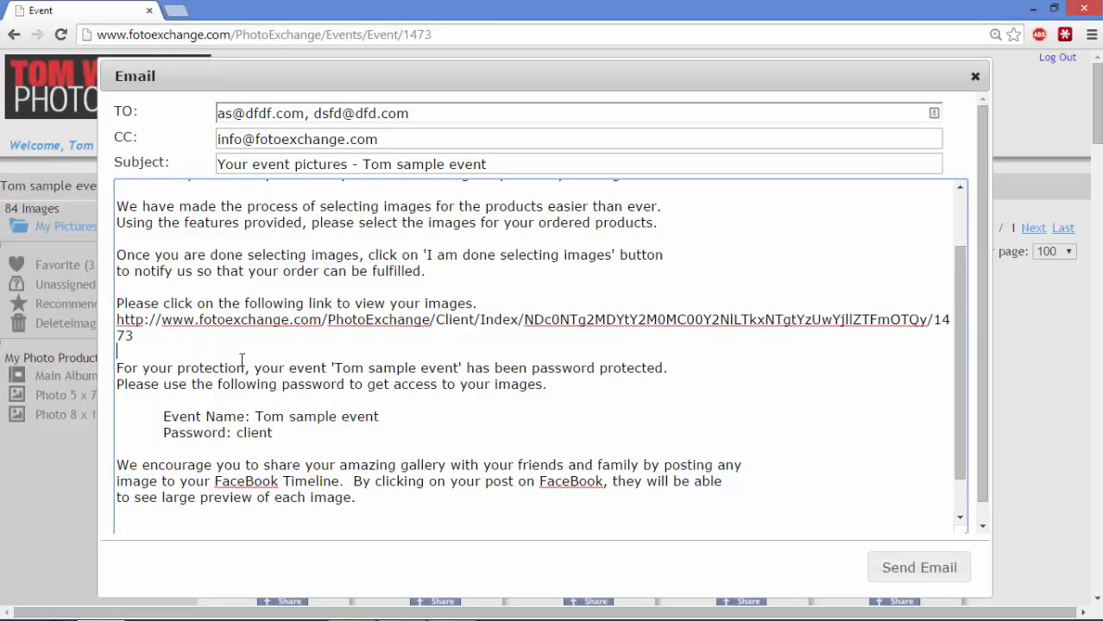